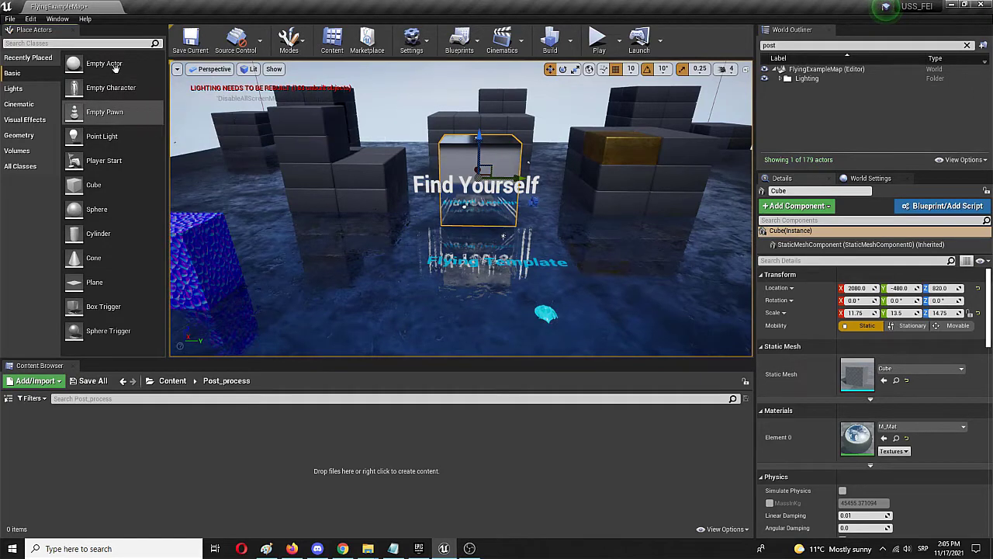
# Search the placeable actors for "post" and place a Post Process Volume in the level.
pyautogui.click(72, 44)
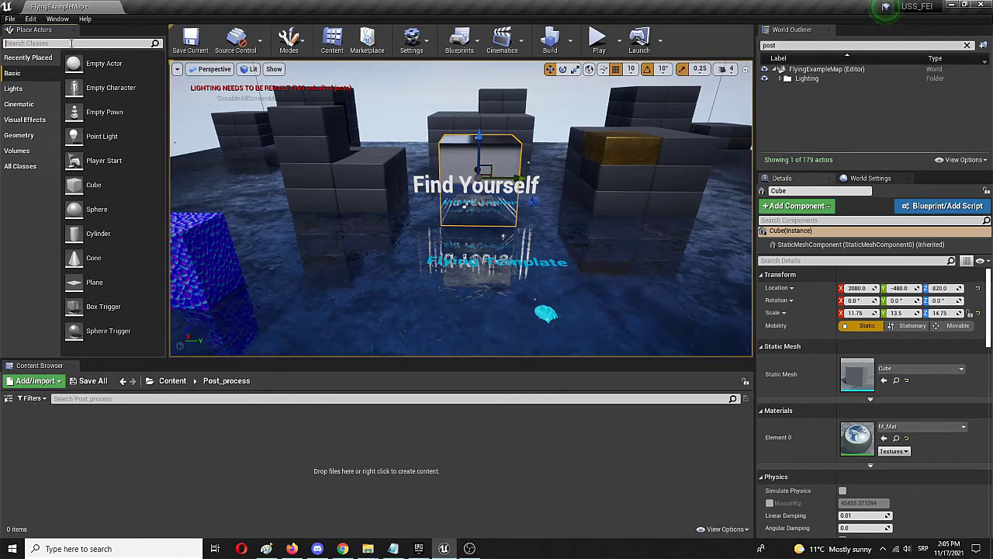
pyautogui.write('pos')
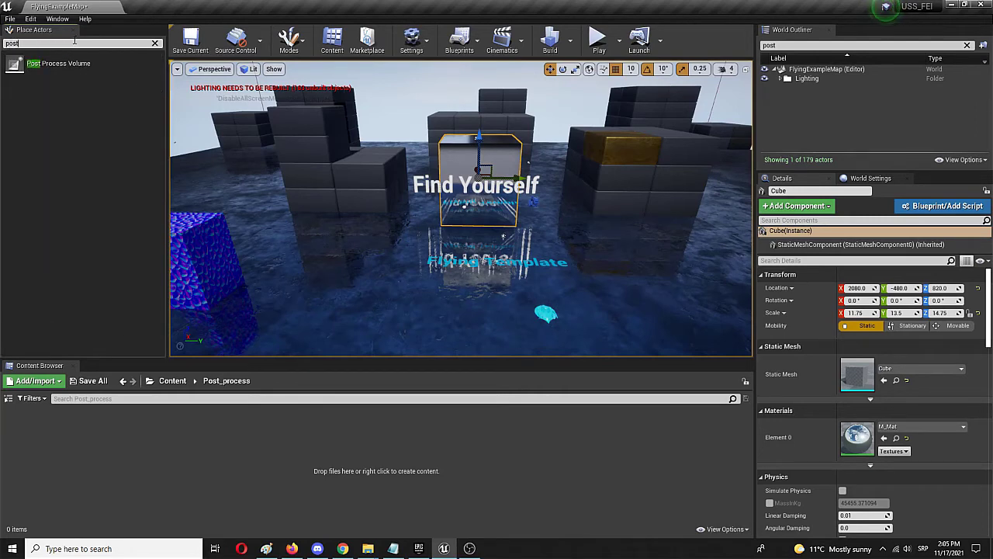
pyautogui.write('t')
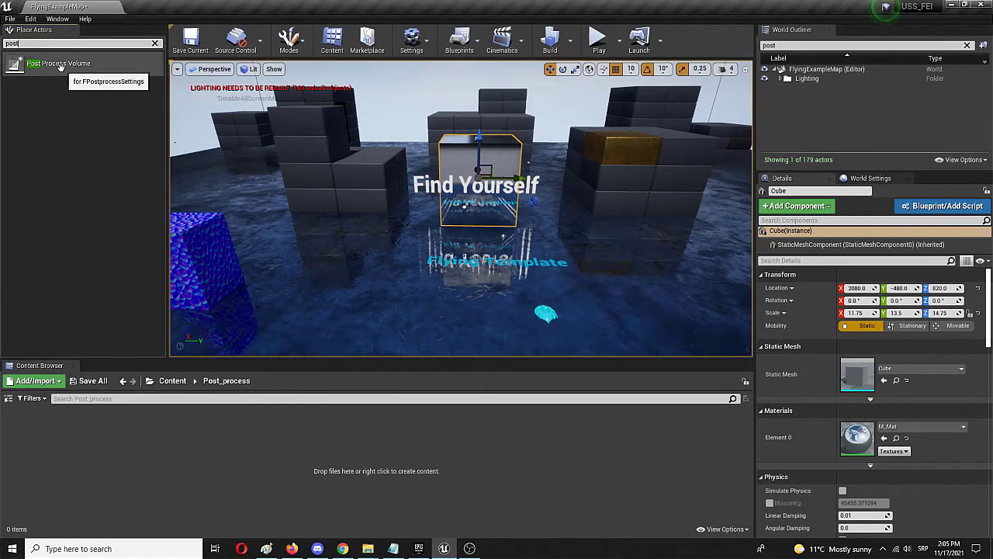
pyautogui.moveTo(58, 67); pyautogui.dragTo(490, 226)
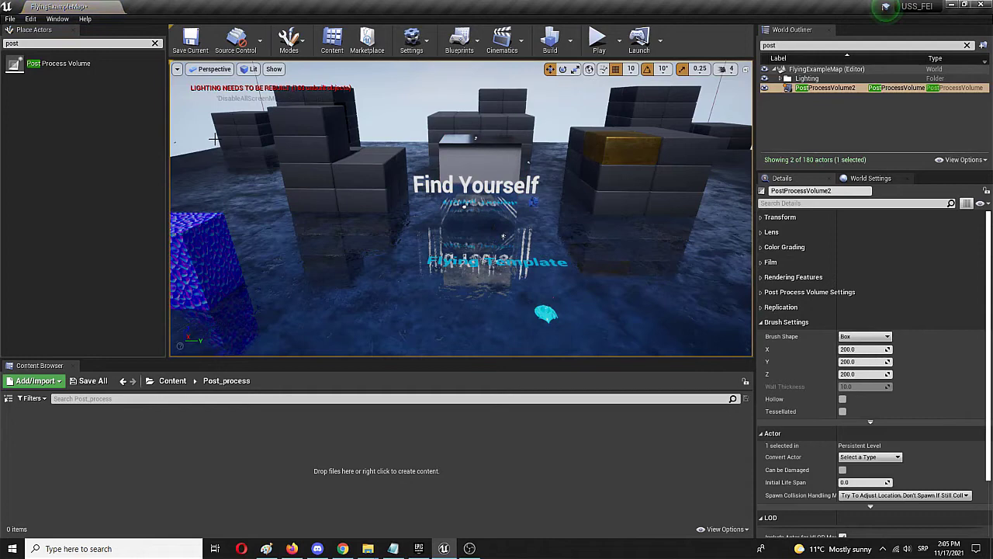
pyautogui.moveTo(357, 208)
pyautogui.mouseDown(button='right')
pyautogui.moveTo(292, 219)
pyautogui.moveTo(364, 203)
pyautogui.moveTo(357, 194)
pyautogui.mouseUp(button='right')
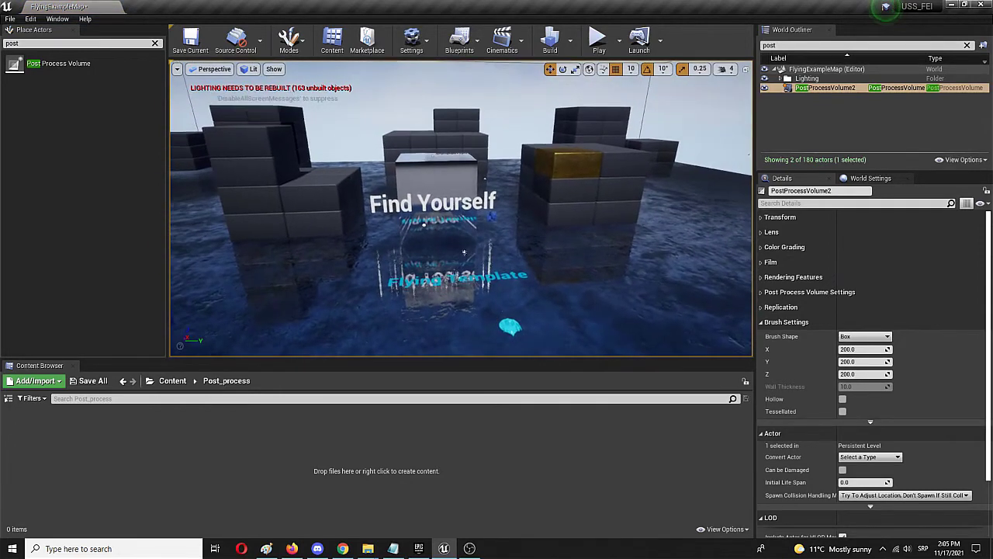
pyautogui.moveTo(162, 152); pyautogui.dragTo(403, 241)
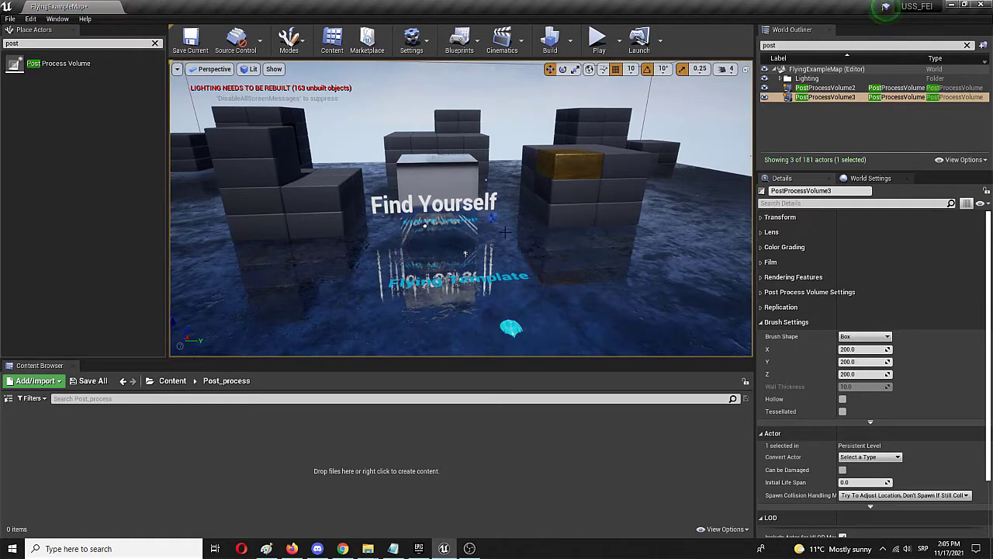
pyautogui.press('Delete')
# Select the placed post process volume, raise it above the ground and move it over to the Find Yourself text.
pyautogui.click(820, 90)
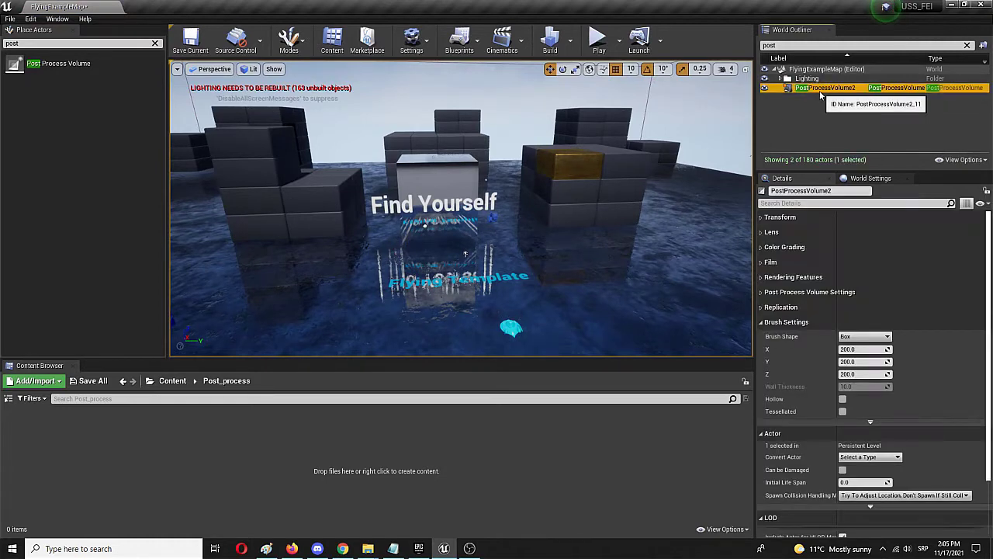
pyautogui.doubleClick(821, 90)
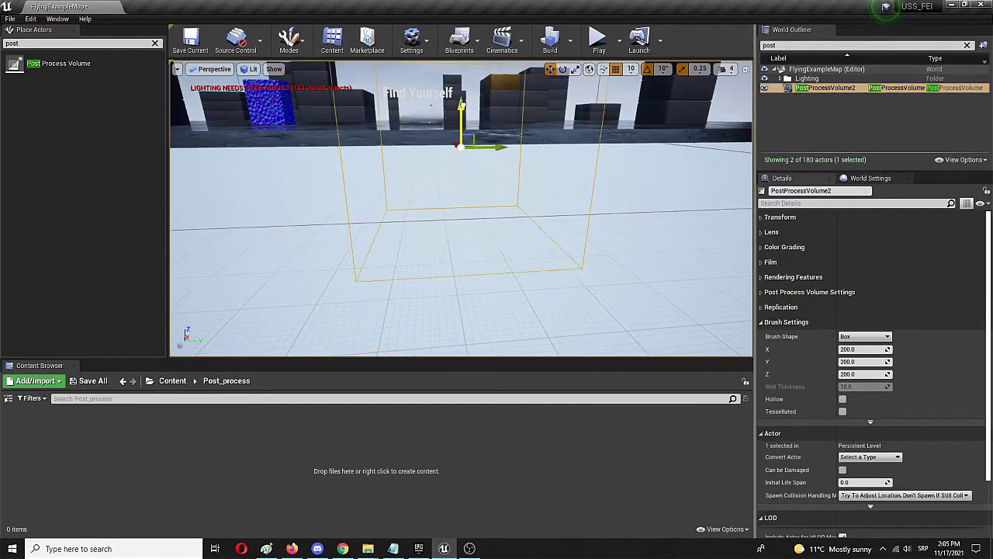
pyautogui.moveTo(462, 104); pyautogui.dragTo(463, 36)
pyautogui.moveTo(464, 88); pyautogui.dragTo(388, 155, button='right')
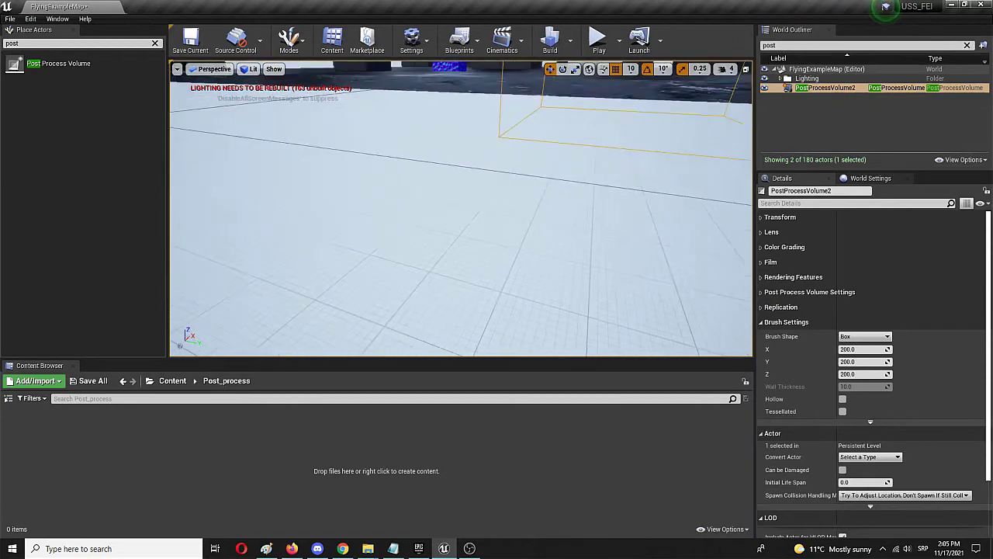
pyautogui.press('s')
pyautogui.moveTo(461, 208); pyautogui.dragTo(326, 194, button='right')
pyautogui.press('d')
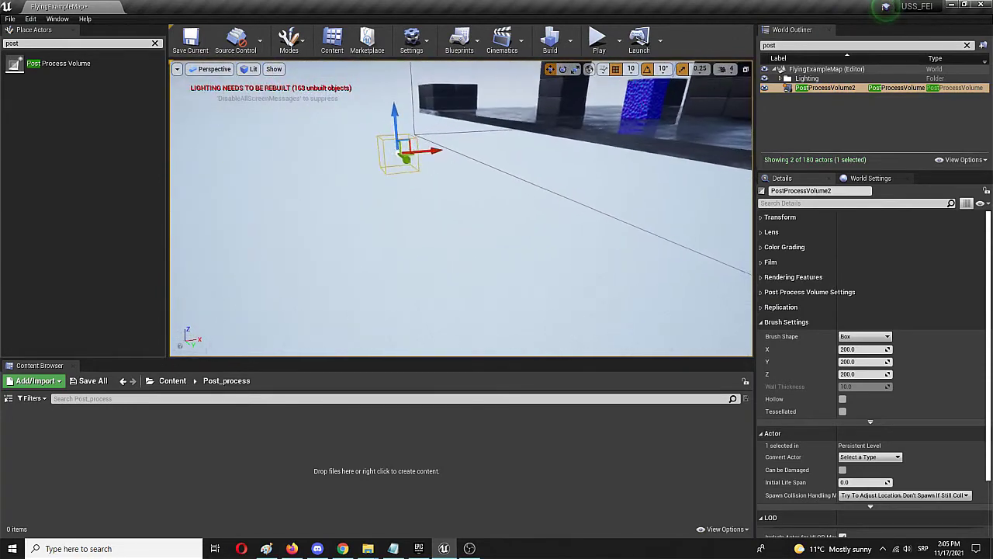
pyautogui.moveTo(454, 113)
pyautogui.mouseDown(button='right')
pyautogui.moveTo(400, 112)
pyautogui.moveTo(447, 99)
pyautogui.mouseUp(button='right')
pyautogui.moveTo(531, 170); pyautogui.dragTo(631, 146)
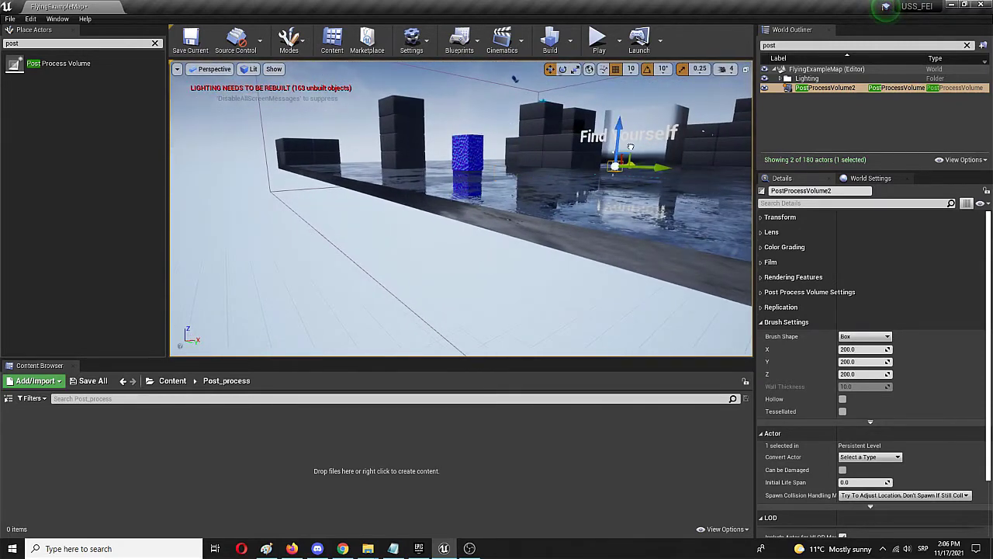
# Reselect the post process volume and move it to about X -50, Y -300, Z 1270.
pyautogui.click(630, 146)
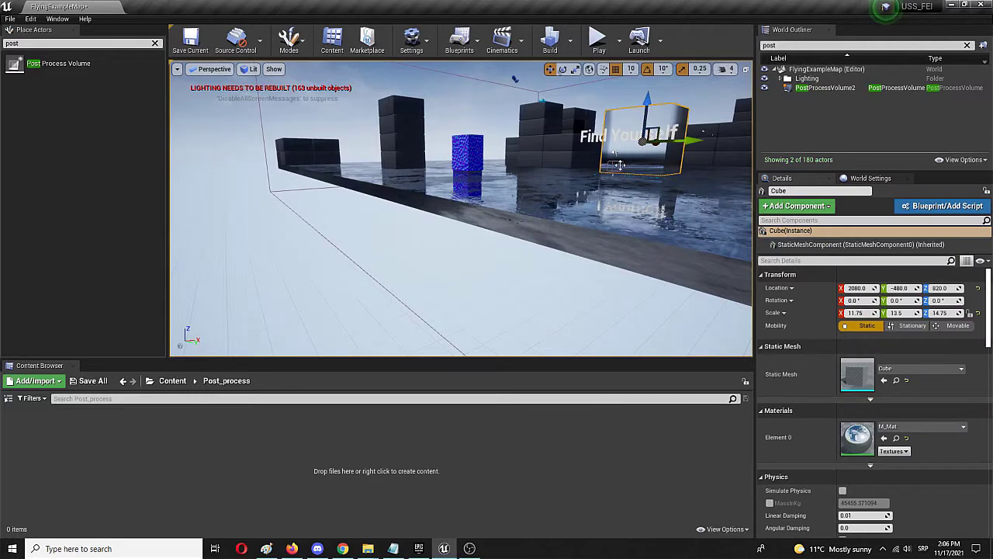
pyautogui.click(618, 165)
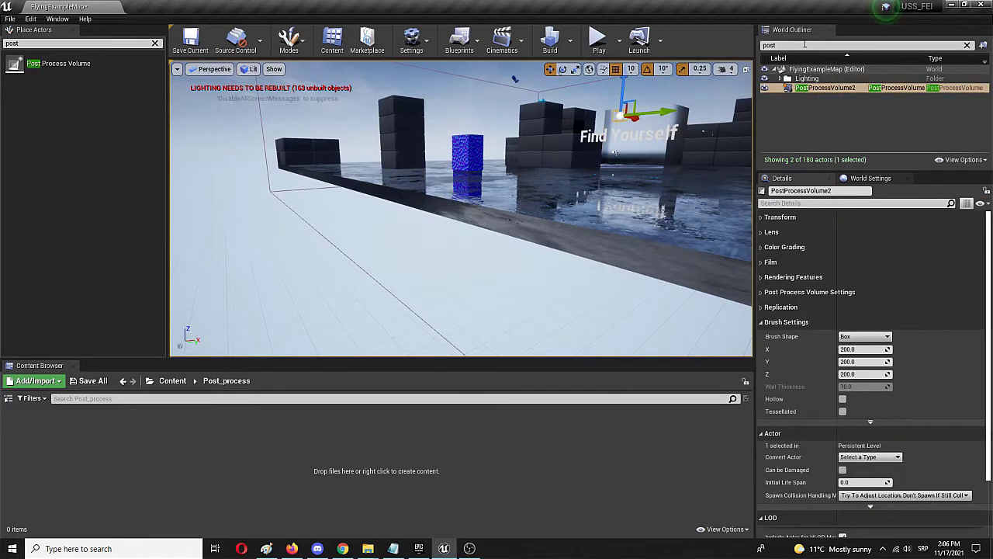
pyautogui.click(805, 45)
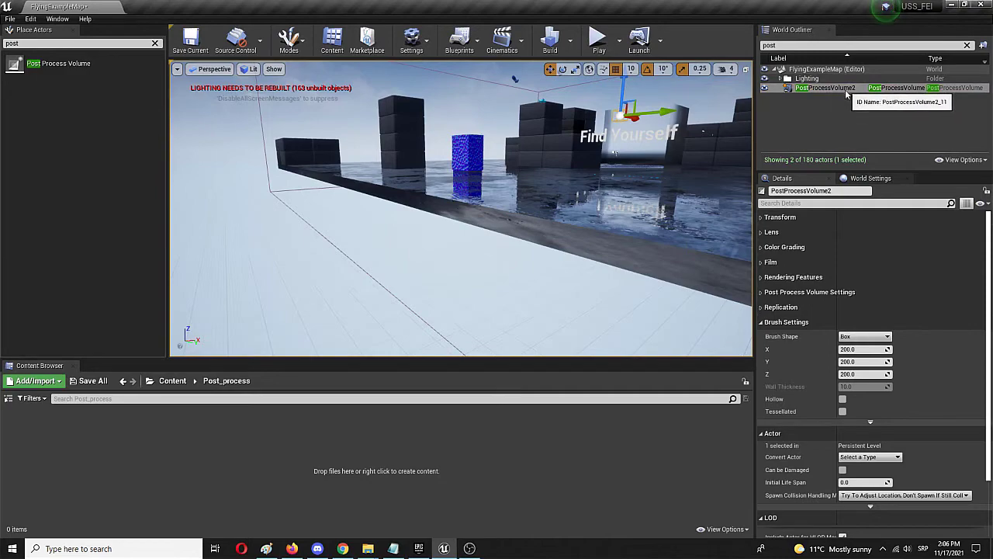
pyautogui.doubleClick(846, 88)
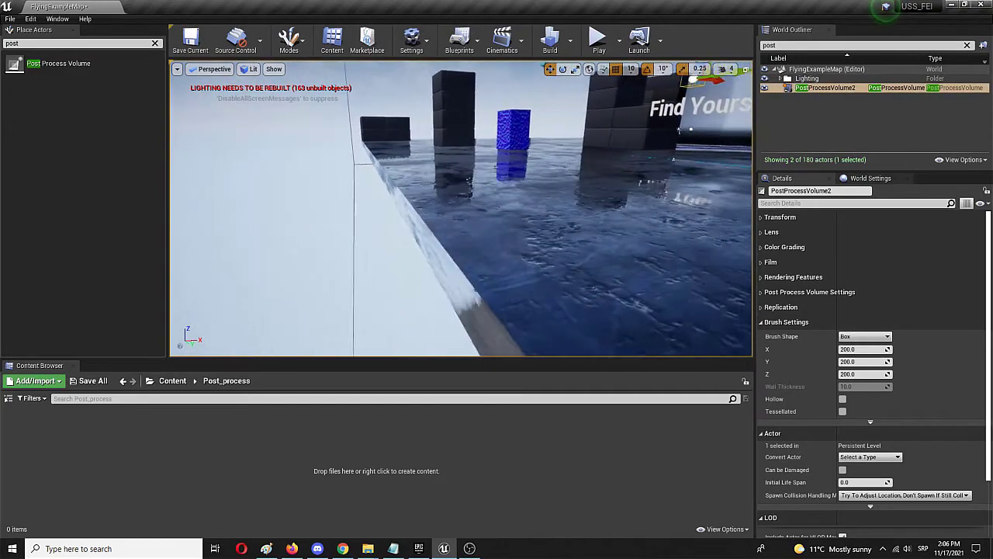
pyautogui.moveTo(461, 208); pyautogui.dragTo(569, 169, button='right')
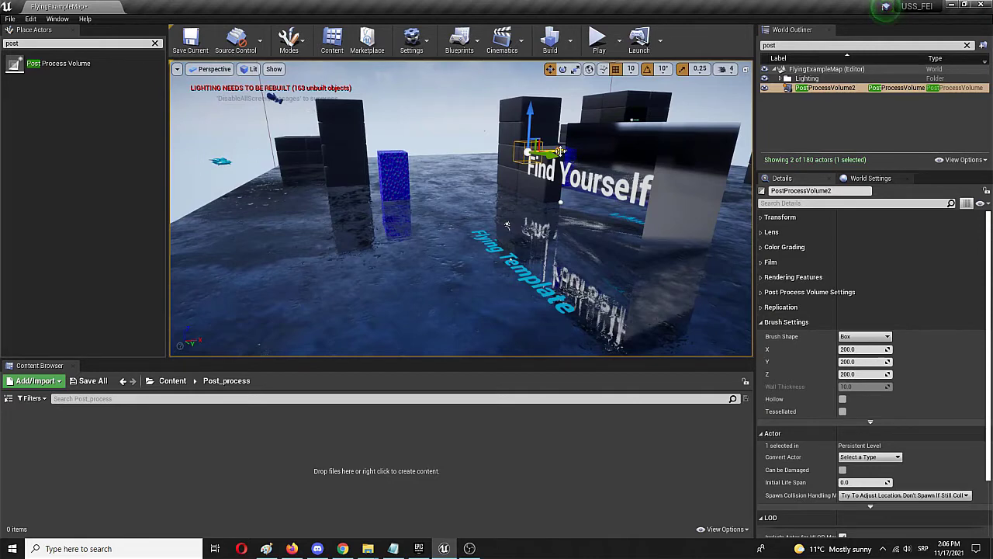
pyautogui.moveTo(559, 152); pyautogui.dragTo(524, 155)
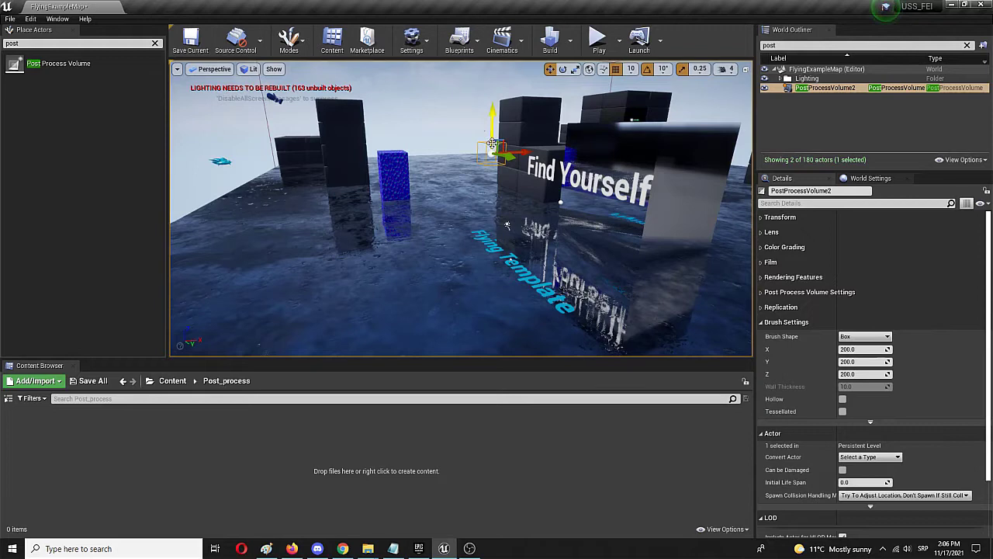
# Set the post process volume's scale to 20 on X, Y and Z.
pyautogui.click(765, 218)
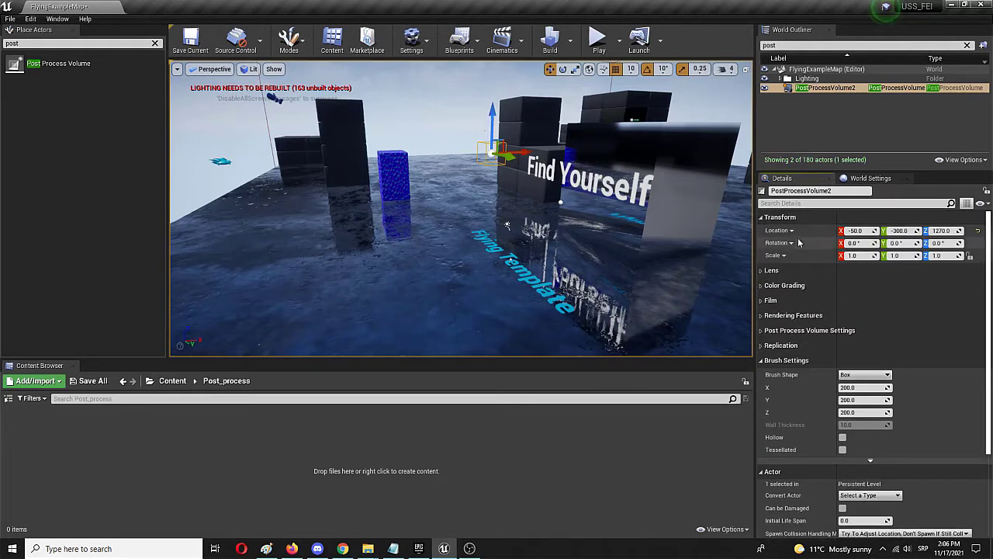
pyautogui.click(863, 256)
pyautogui.write('20')
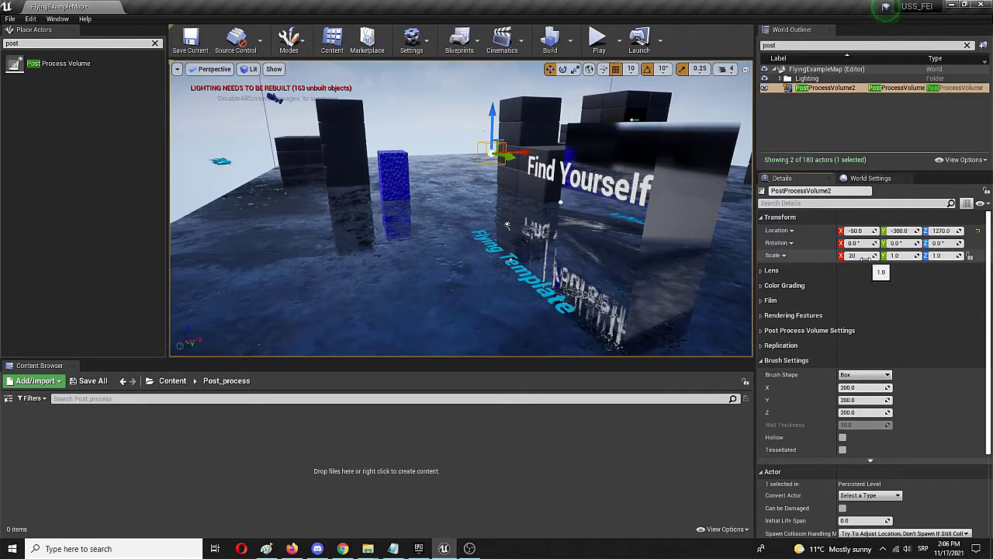
pyautogui.click(899, 256)
pyautogui.write('20')
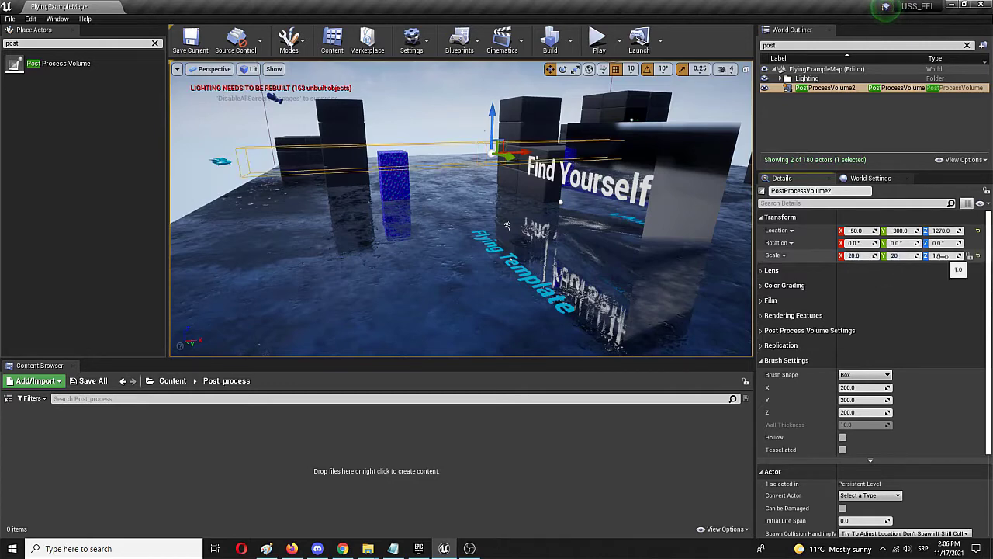
pyautogui.click(941, 256)
pyautogui.write('20')
pyautogui.click(897, 284)
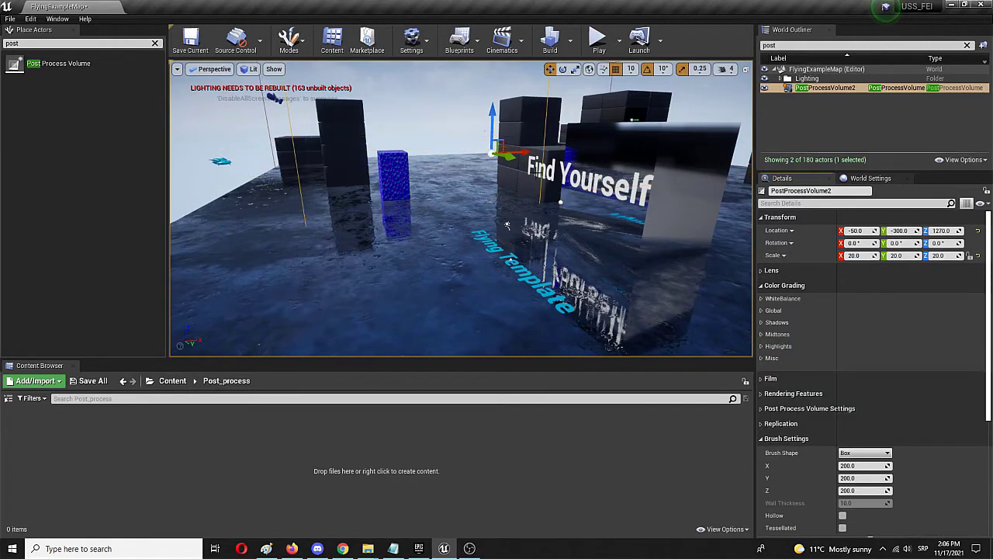
# Move the enlarged volume so it surrounds the cube behind the Find Yourself text, at about X 1880 and Z 2190.
pyautogui.moveTo(447, 157); pyautogui.dragTo(396, 151, button='right')
pyautogui.press('d')
pyautogui.moveTo(447, 215); pyautogui.dragTo(646, 215)
pyautogui.press('a')
pyautogui.moveTo(661, 244); pyautogui.dragTo(732, 277, button='right')
pyautogui.press('e')
pyautogui.press('s')
pyautogui.moveTo(466, 193)
pyautogui.mouseDown()
pyautogui.moveTo(444, 204)
pyautogui.moveTo(451, 199)
pyautogui.mouseUp()
pyautogui.moveTo(399, 248); pyautogui.dragTo(329, 242, button='right')
pyautogui.press('d')
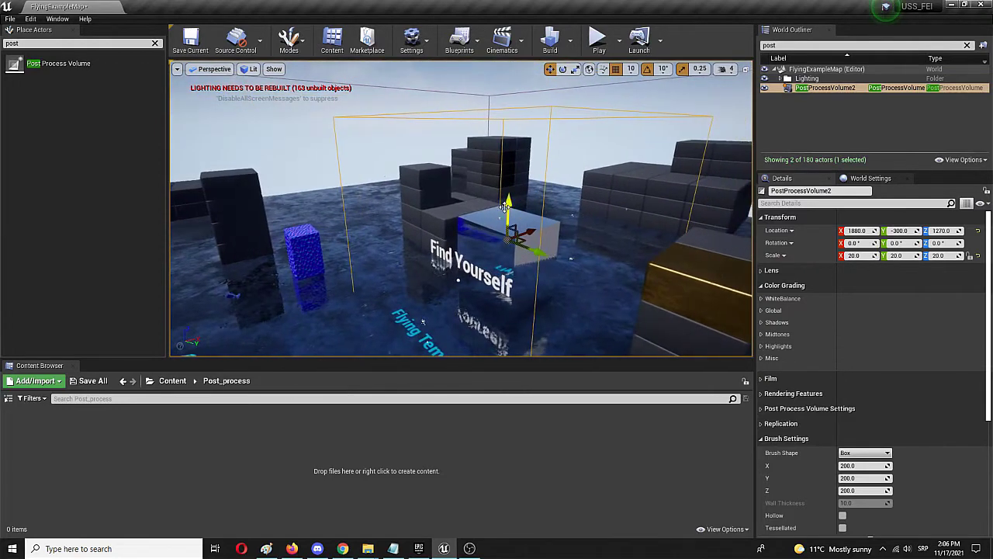
pyautogui.moveTo(505, 206); pyautogui.dragTo(515, 135)
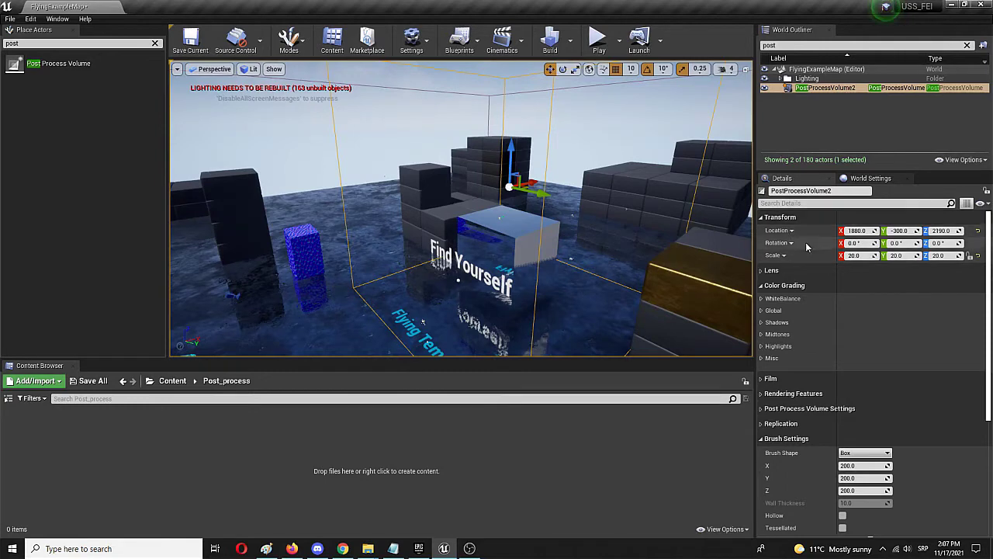
# Enable the Intensity override in the volume's Lens Flares settings and set it to 10.
pyautogui.click(762, 287)
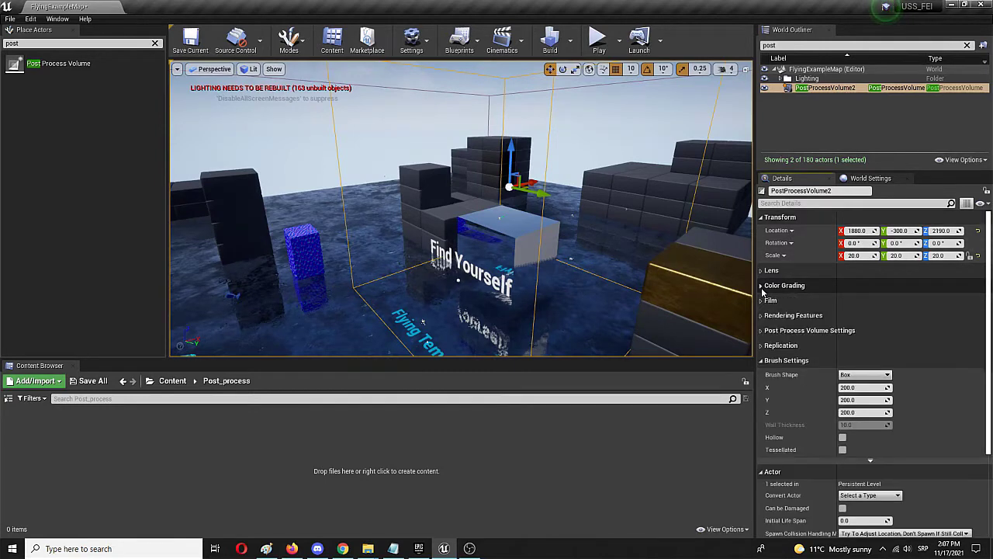
pyautogui.click(762, 218)
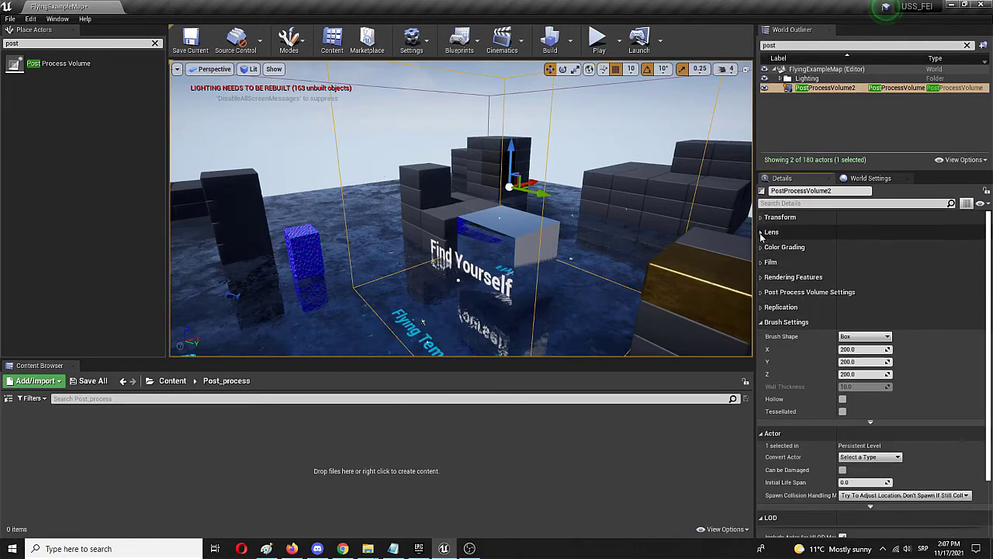
pyautogui.click(761, 232)
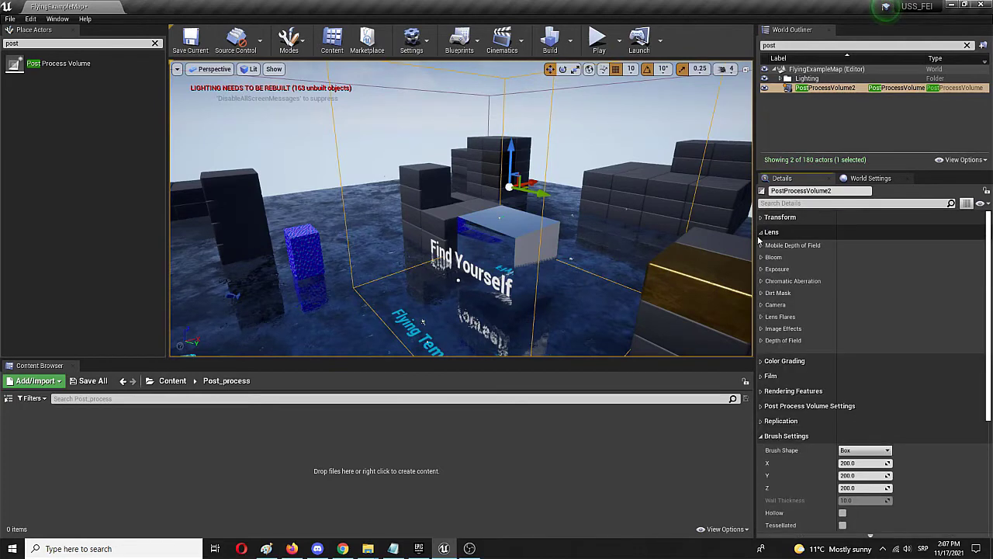
pyautogui.click(762, 317)
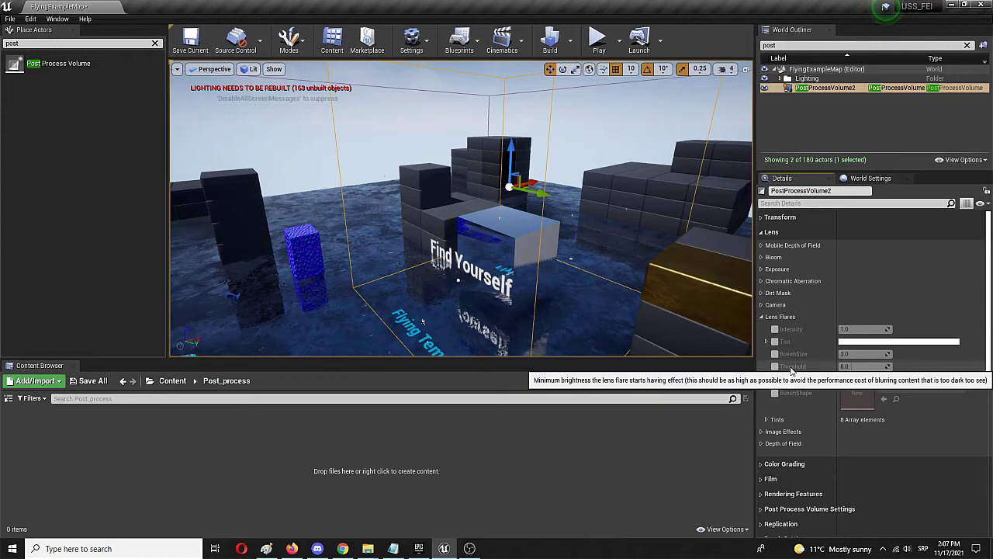
pyautogui.click(774, 330)
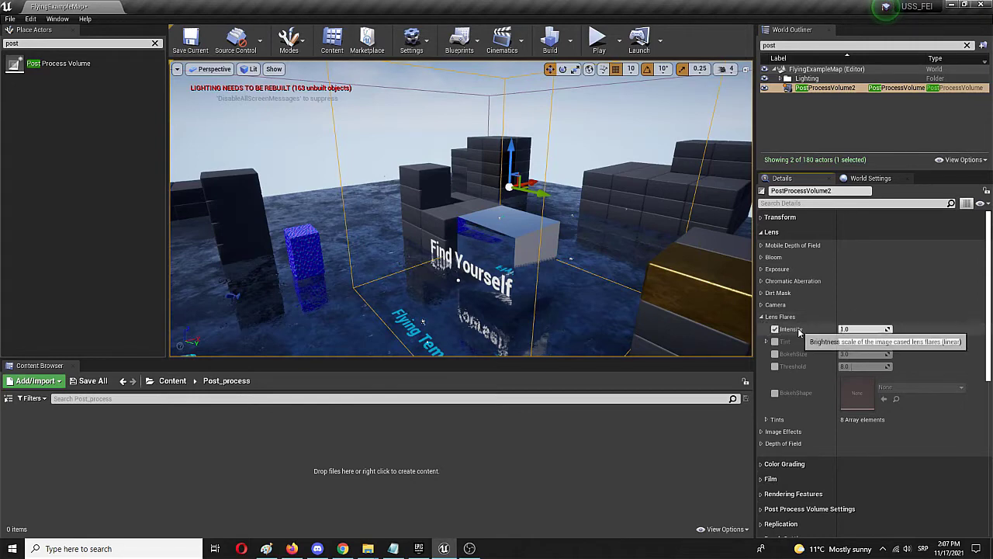
pyautogui.click(858, 329)
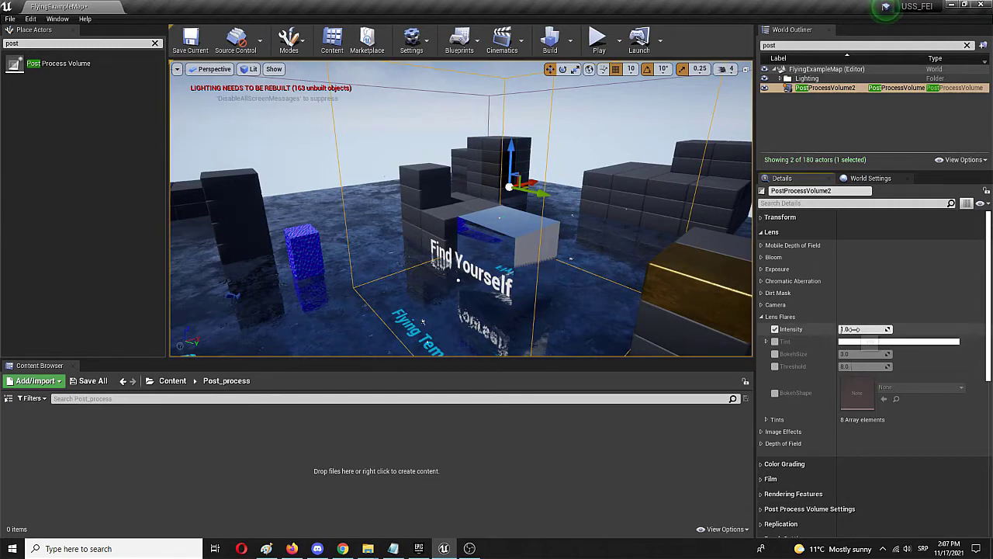
pyautogui.click(856, 329)
pyautogui.press('Return')
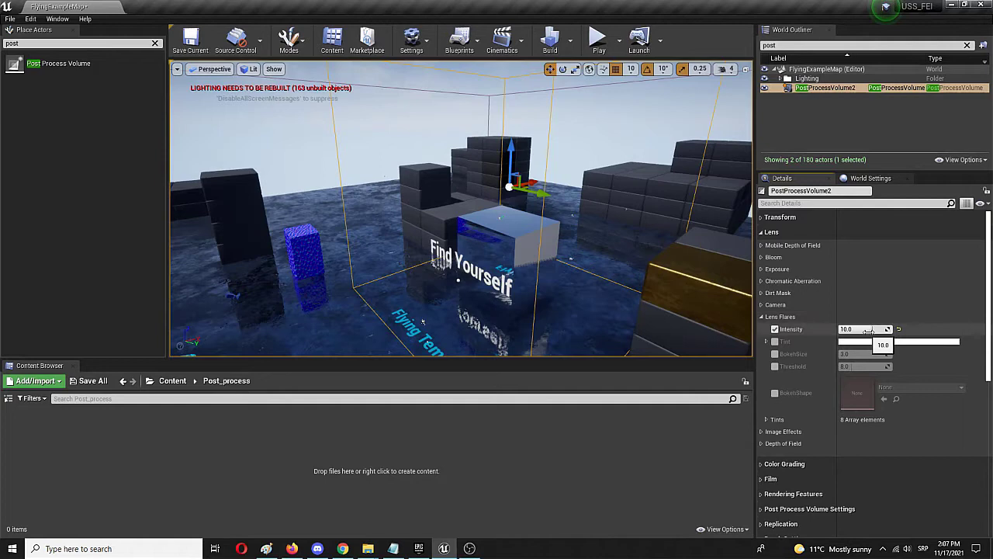
# Enable the Lens Flares Tint override and set it to a blue of about R 0.042, G 0.113, B 0.807.
pyautogui.click(768, 343)
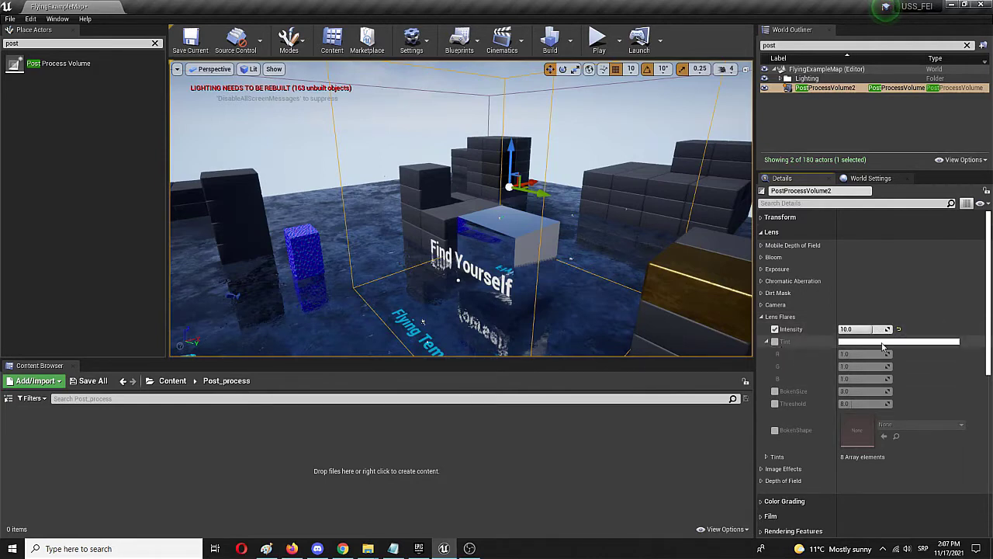
pyautogui.click(774, 341)
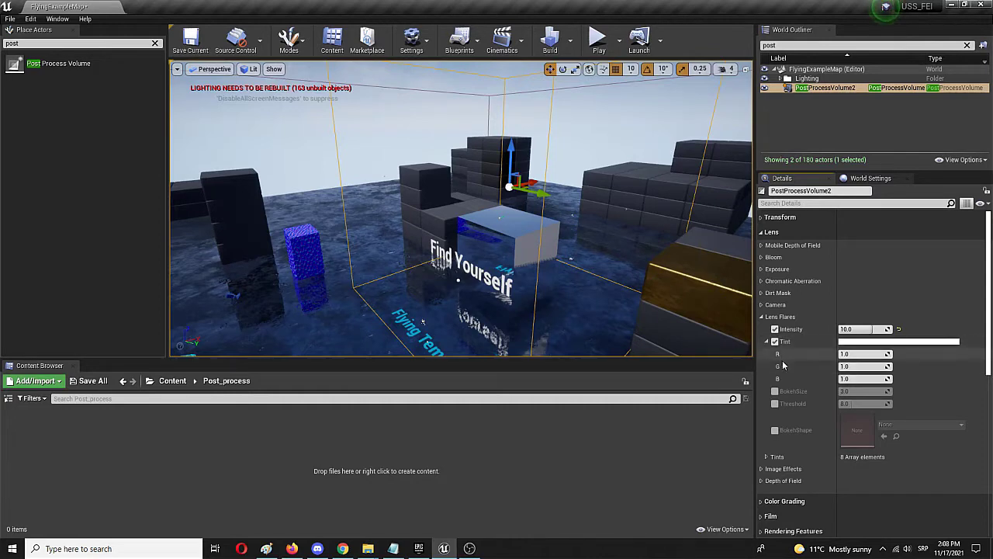
pyautogui.click(846, 343)
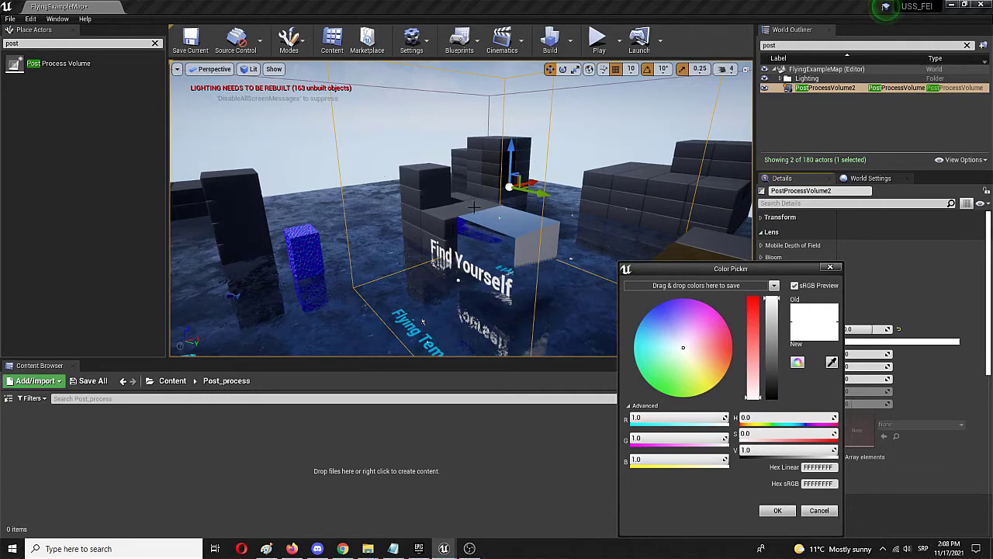
pyautogui.moveTo(660, 312); pyautogui.dragTo(657, 312)
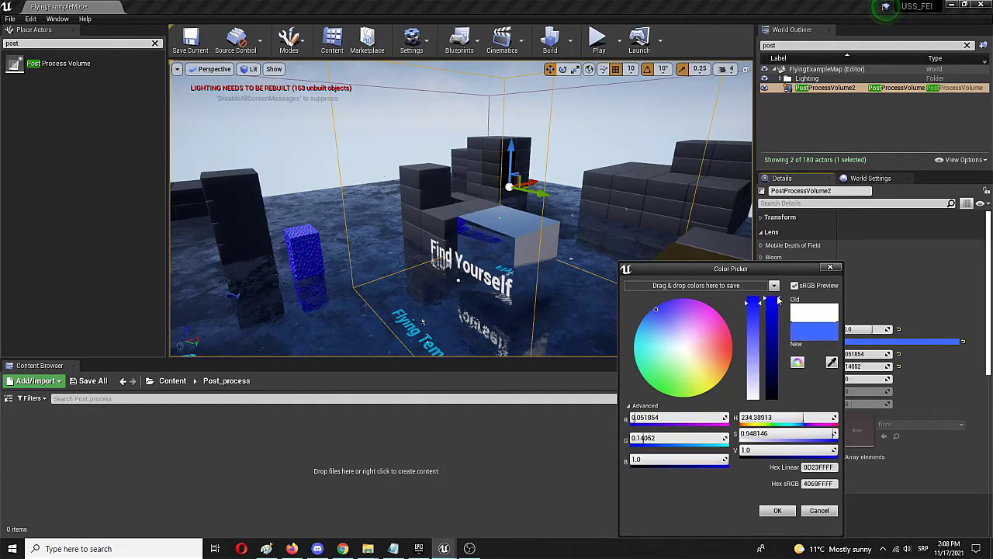
pyautogui.moveTo(781, 301); pyautogui.dragTo(780, 319)
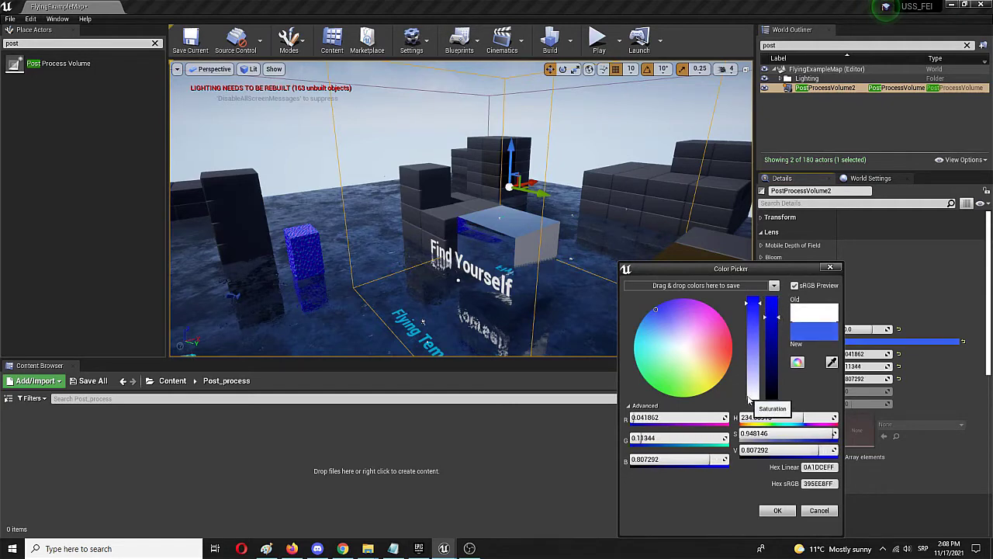
pyautogui.click(778, 511)
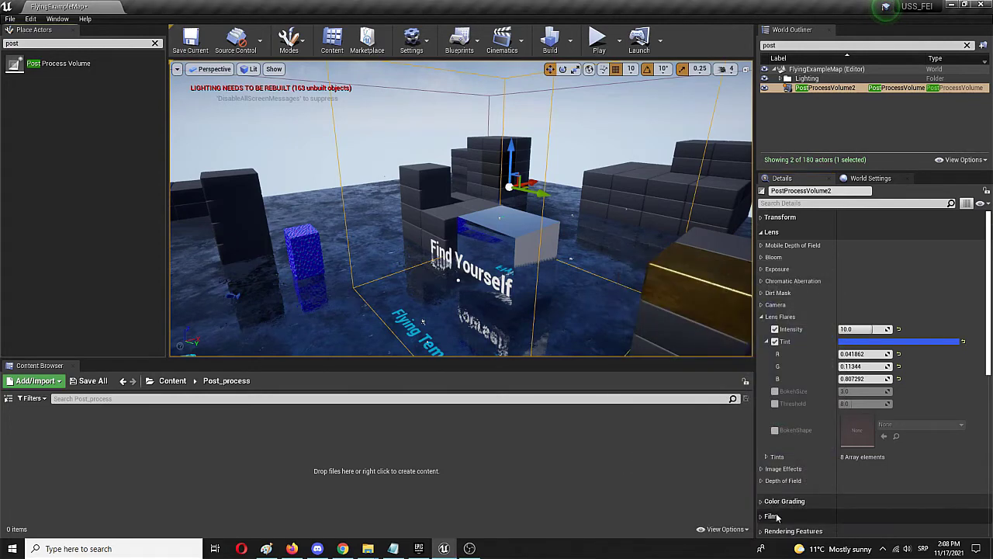
pyautogui.click(767, 343)
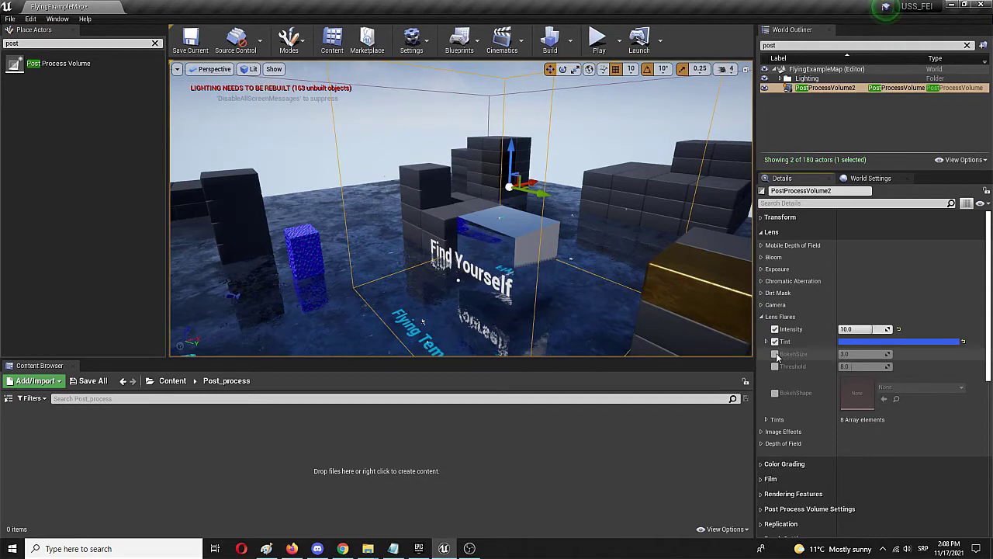
# Enable the Lens Flares BokehSize and Threshold overrides and set them to 7 and 15.
pyautogui.click(775, 354)
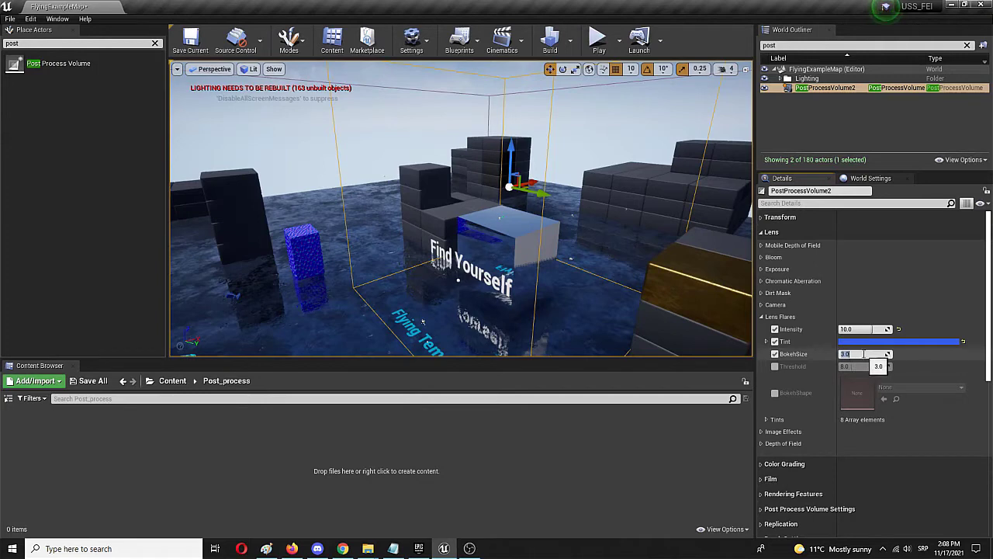
pyautogui.press('Return')
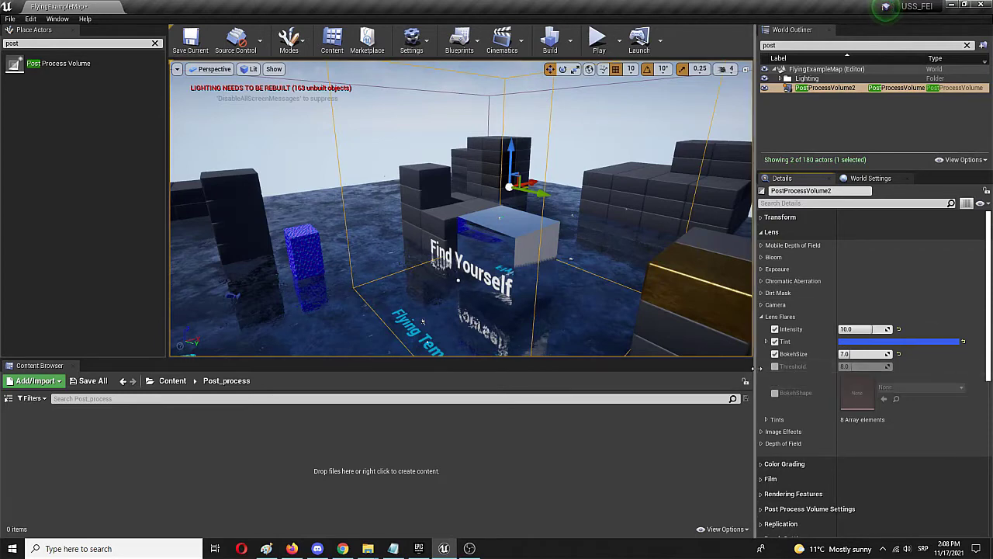
pyautogui.click(775, 367)
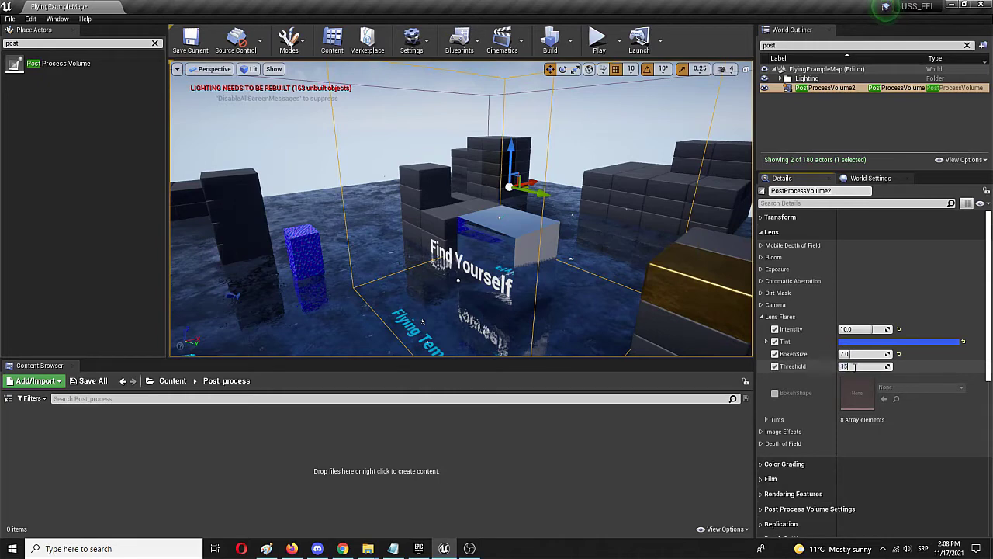
pyautogui.click(927, 354)
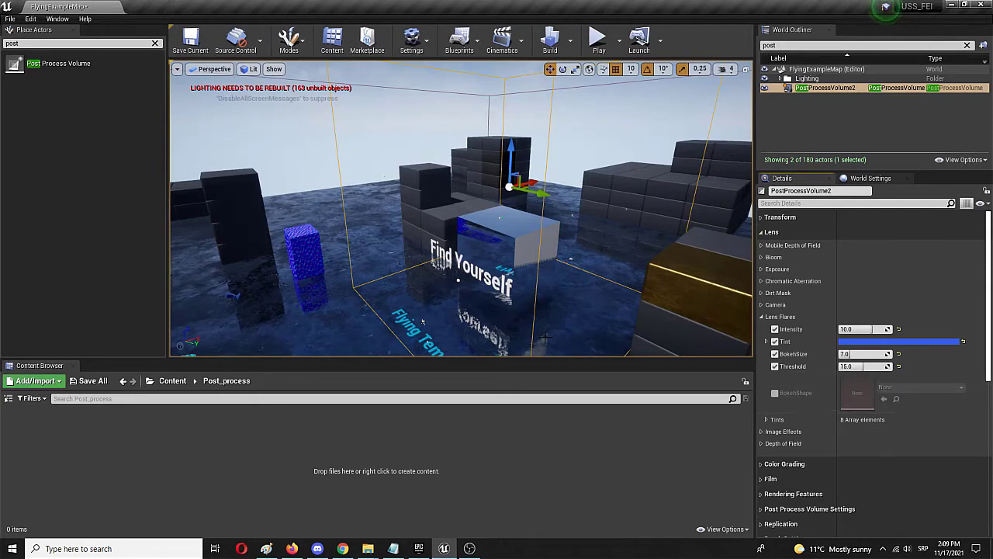
# Move the blue-purple textured cube in front of the Find Yourself text, to about X -350, Y -590, Z 560.
pyautogui.moveTo(328, 265); pyautogui.dragTo(266, 262, button='right')
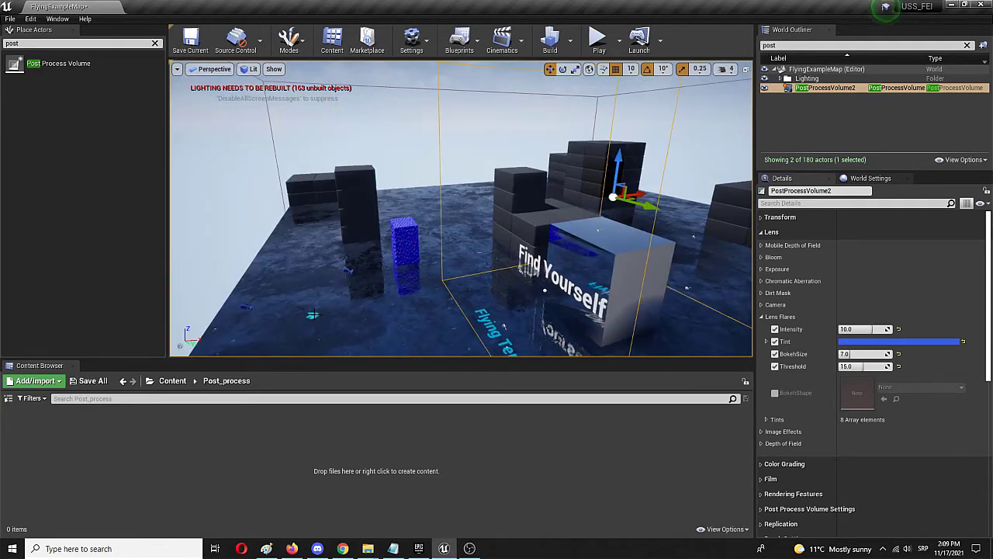
pyautogui.moveTo(357, 320)
pyautogui.mouseDown(button='right')
pyautogui.moveTo(365, 352)
pyautogui.moveTo(339, 326)
pyautogui.mouseUp(button='right')
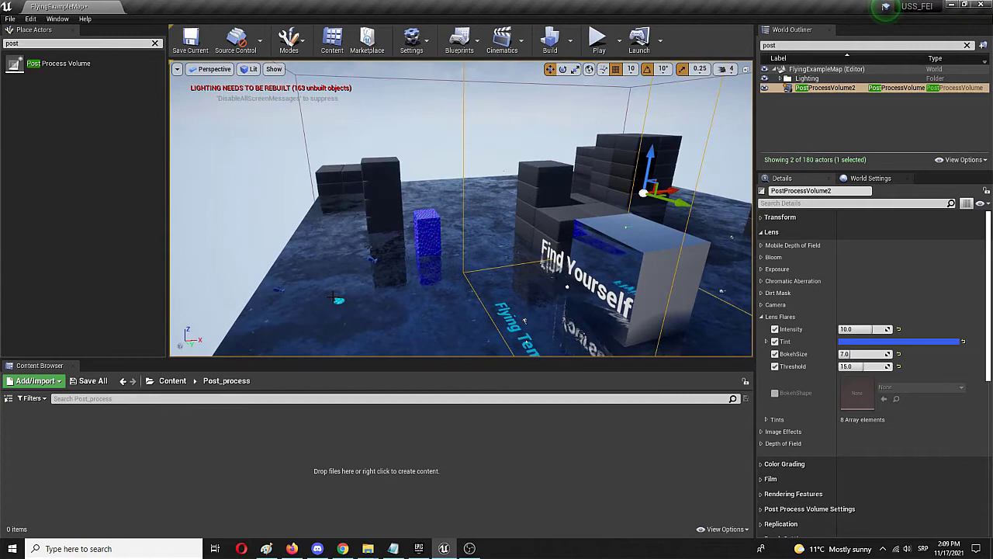
pyautogui.click(417, 259)
pyautogui.moveTo(434, 243); pyautogui.dragTo(516, 304)
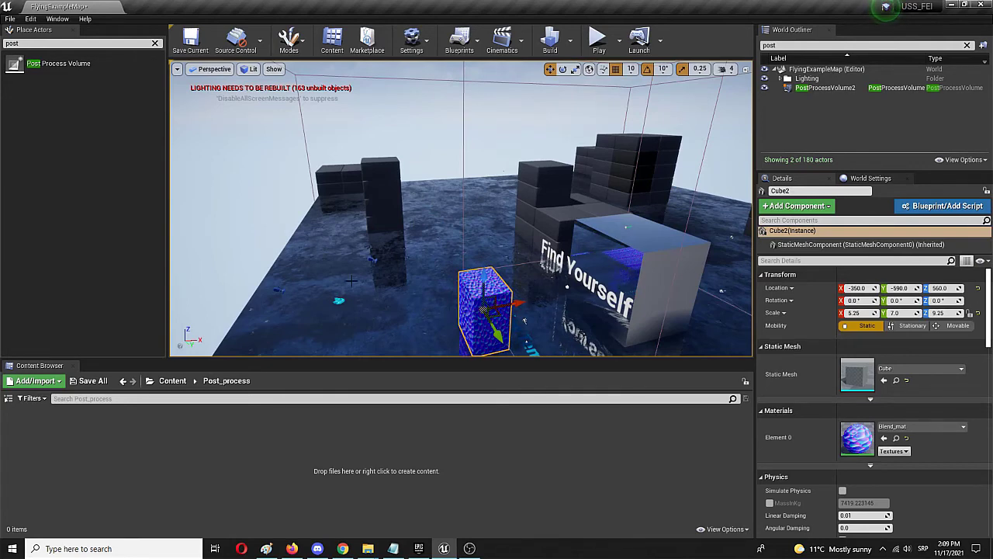
# Move the flying pawn away from the cubes along X, to about X -2900, Y -270, Z 1270.
pyautogui.moveTo(331, 298)
pyautogui.mouseDown(button='right')
pyautogui.moveTo(364, 203)
pyautogui.moveTo(331, 298)
pyautogui.mouseUp(button='right')
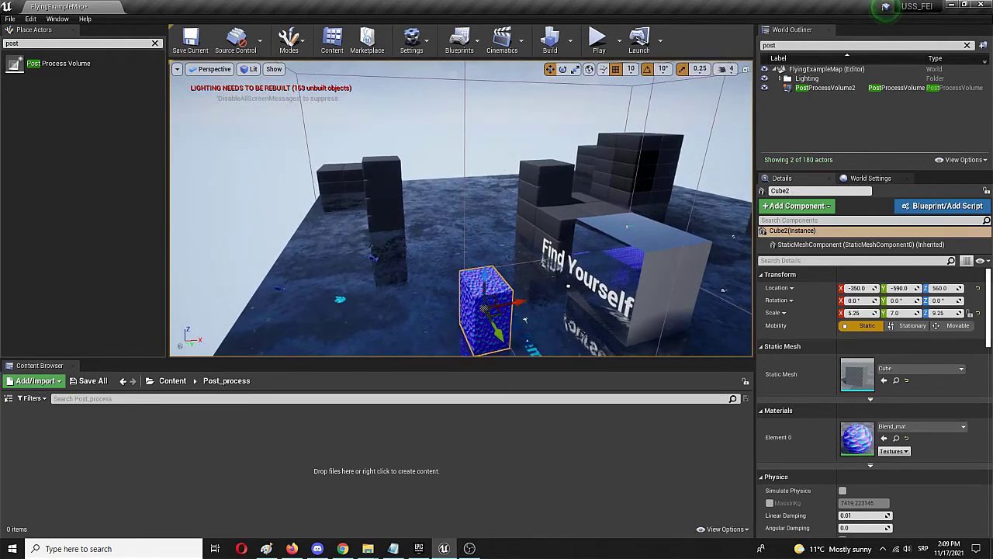
pyautogui.click(336, 298)
pyautogui.moveTo(377, 292); pyautogui.dragTo(301, 306)
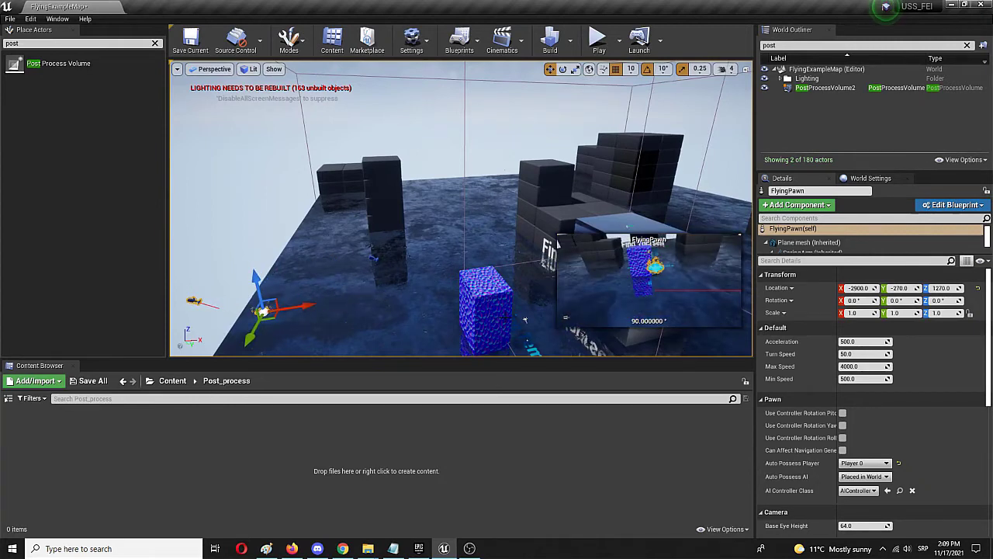
# Stretch the blue-purple textured cube along Y to a scale of about 19.75.
pyautogui.click(493, 306)
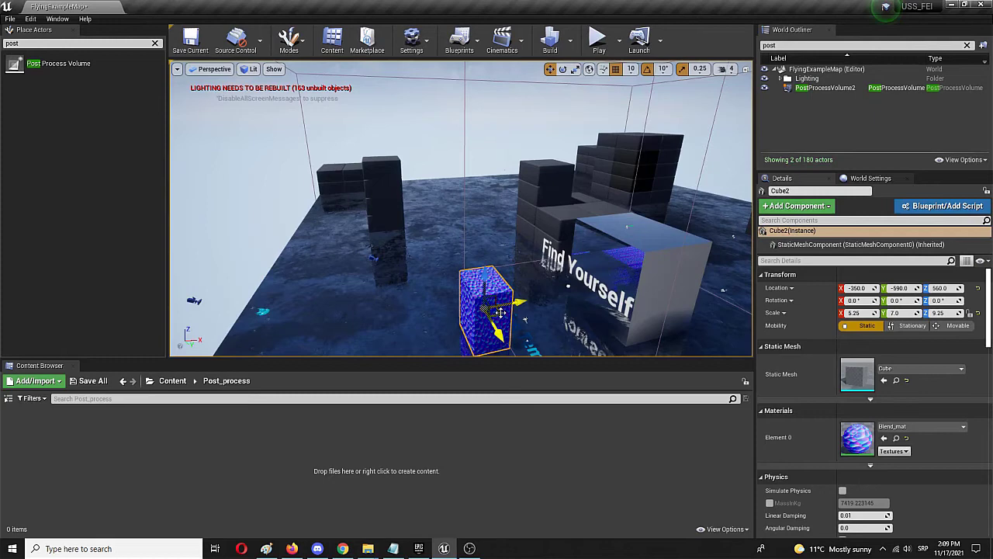
pyautogui.press('e')
pyautogui.press('r')
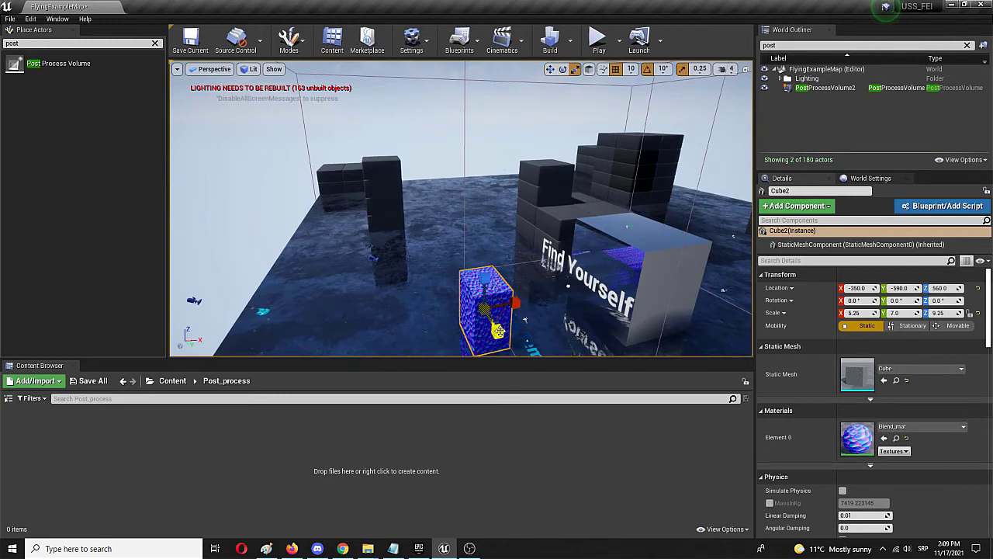
pyautogui.moveTo(497, 331); pyautogui.dragTo(497, 331)
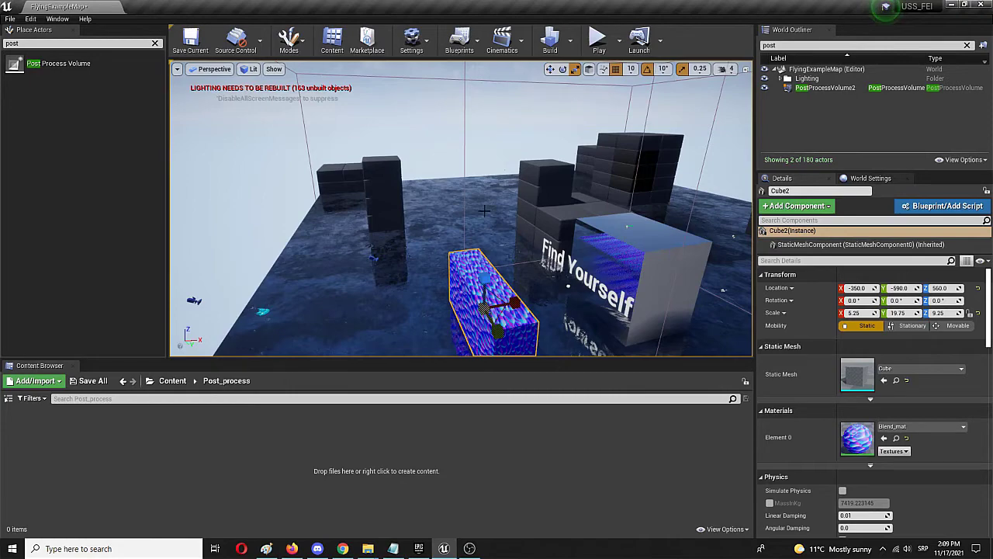
pyautogui.click(442, 288)
pyautogui.moveTo(402, 278); pyautogui.dragTo(402, 330, button='right')
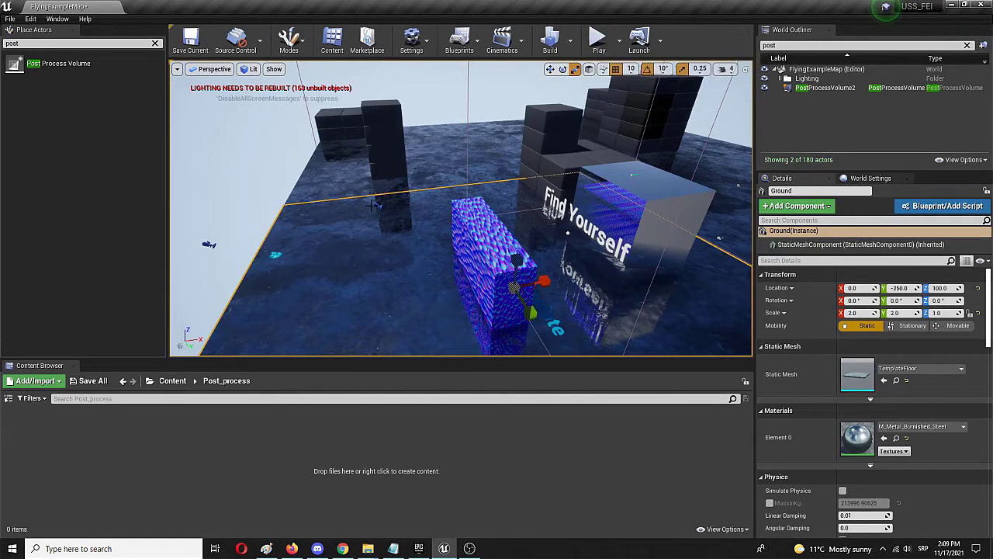
# Play the level, fly the ship through the post process volume to examine the lens flares, and end the play session.
pyautogui.click(596, 40)
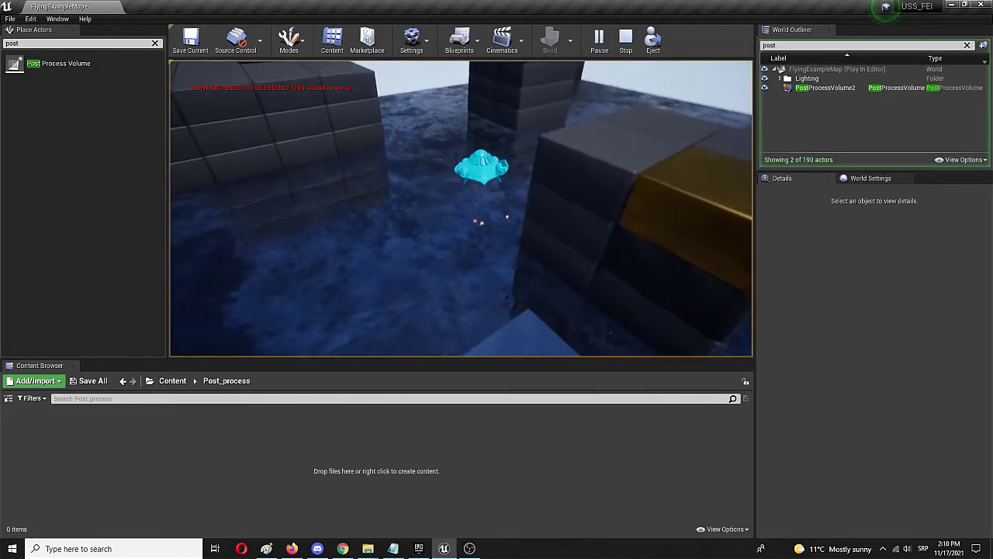
pyautogui.press('s')
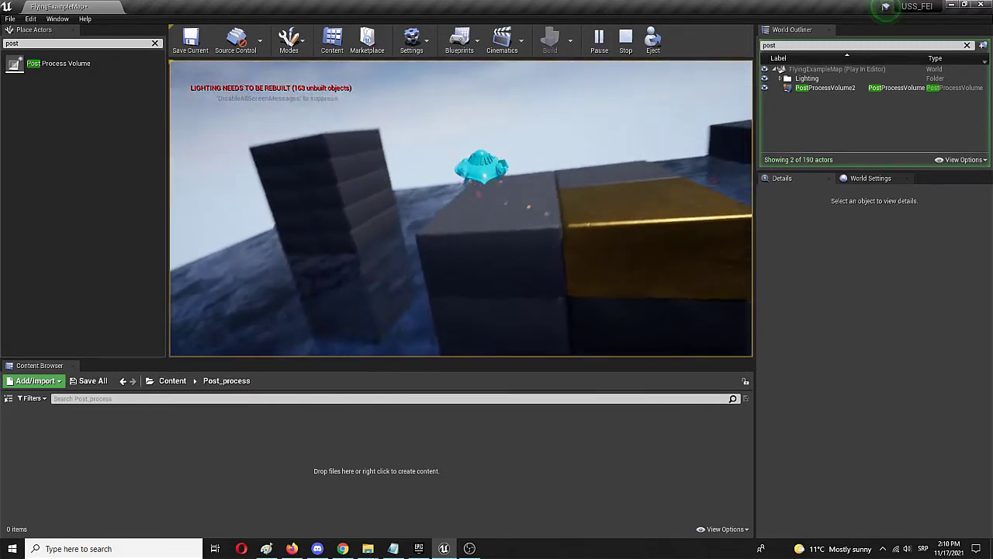
pyautogui.press('d')
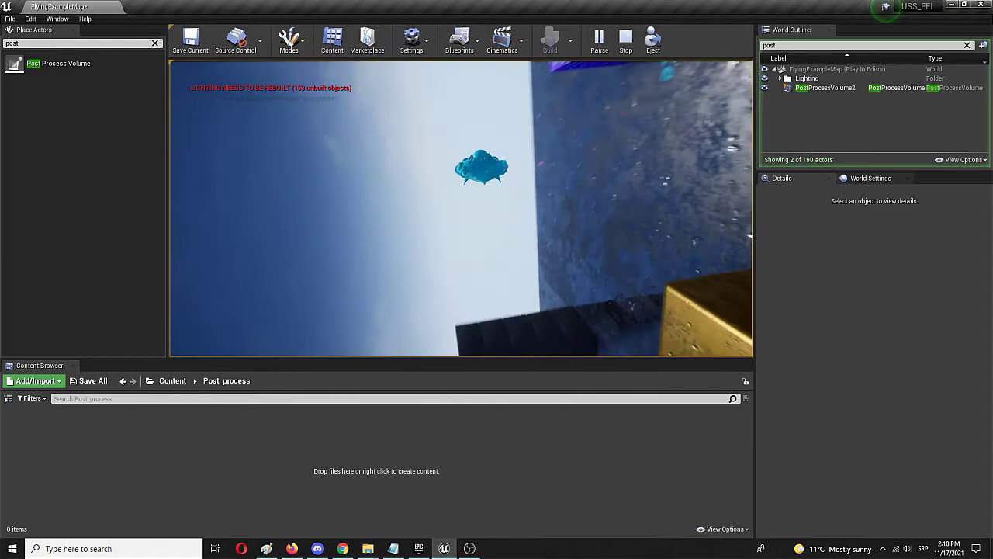
pyautogui.press('w')
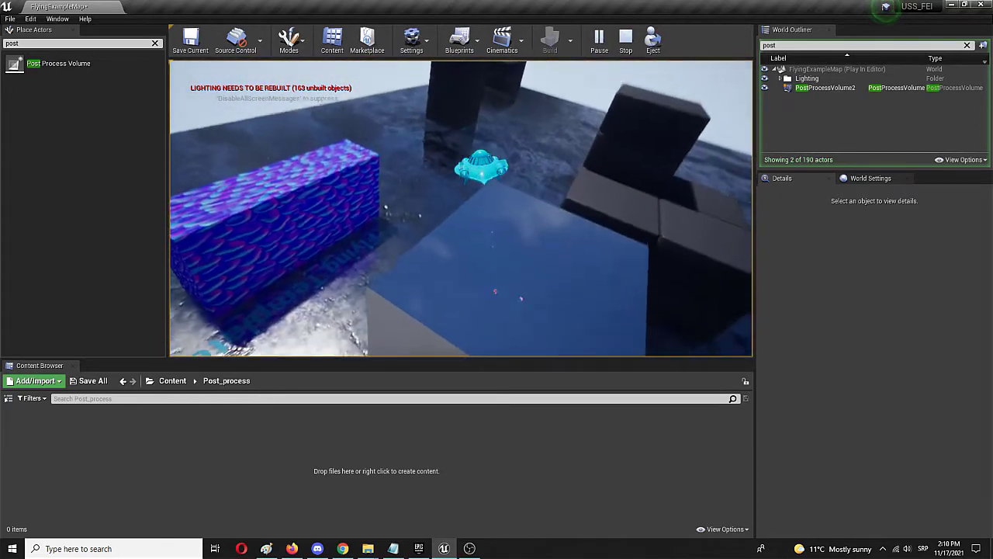
pyautogui.press('s')
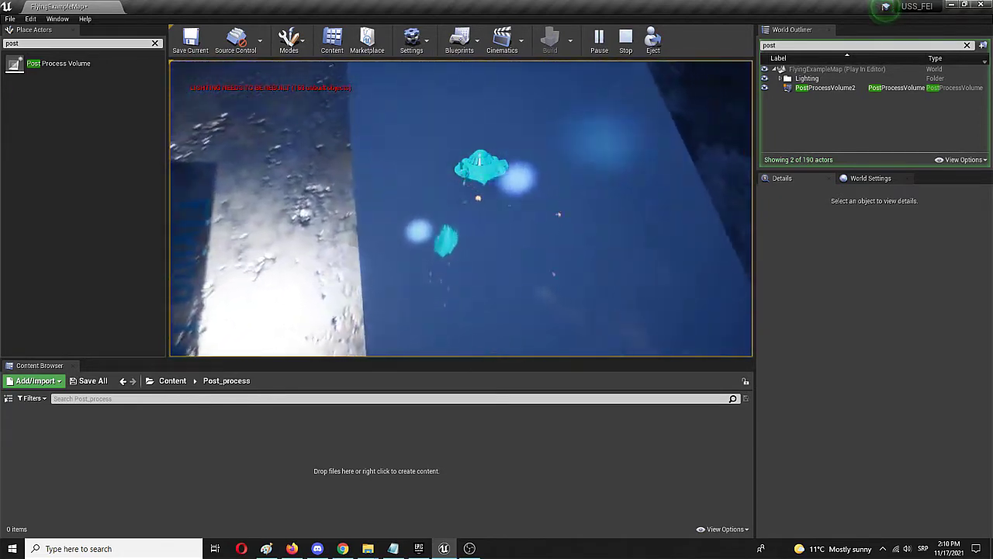
pyautogui.press('s')
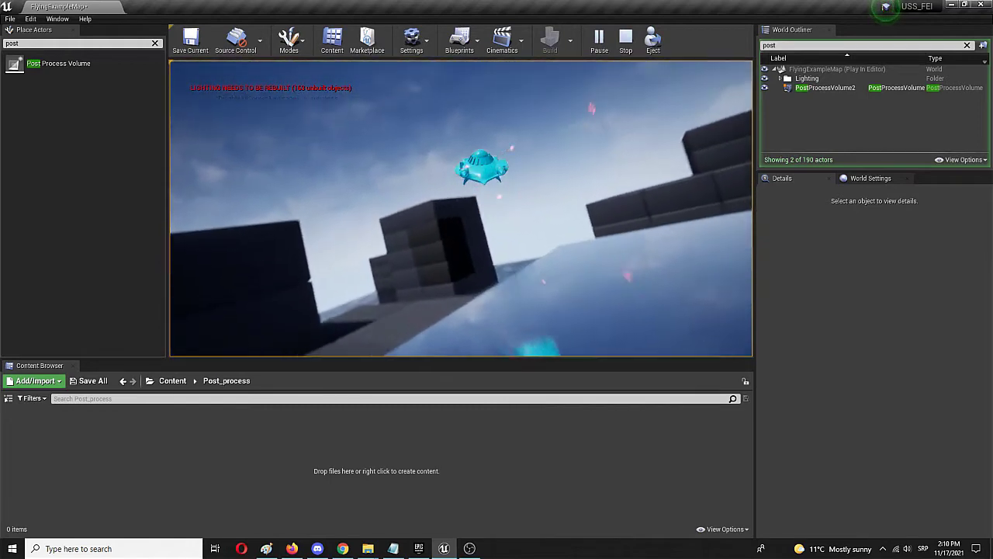
pyautogui.press('w')
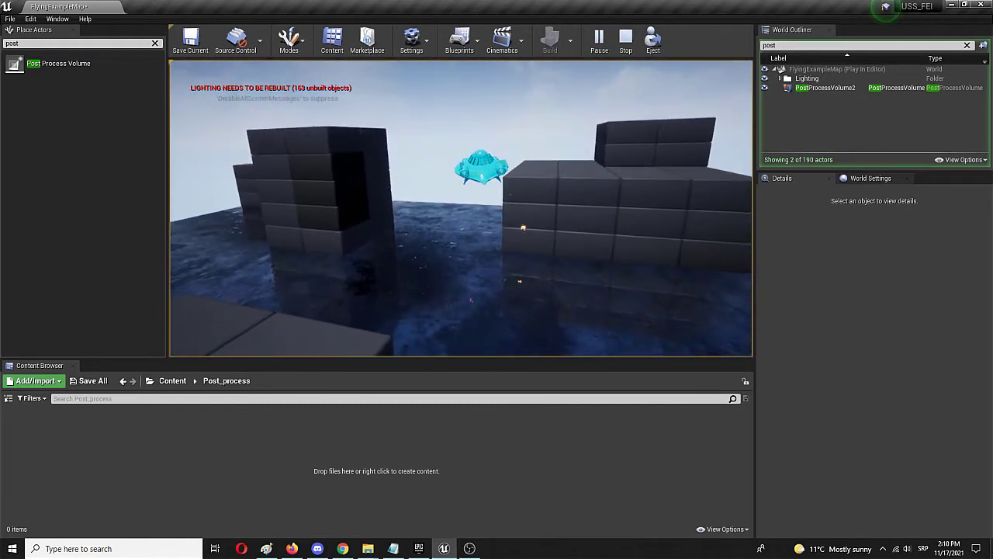
pyautogui.press('s')
pyautogui.press('Escape')
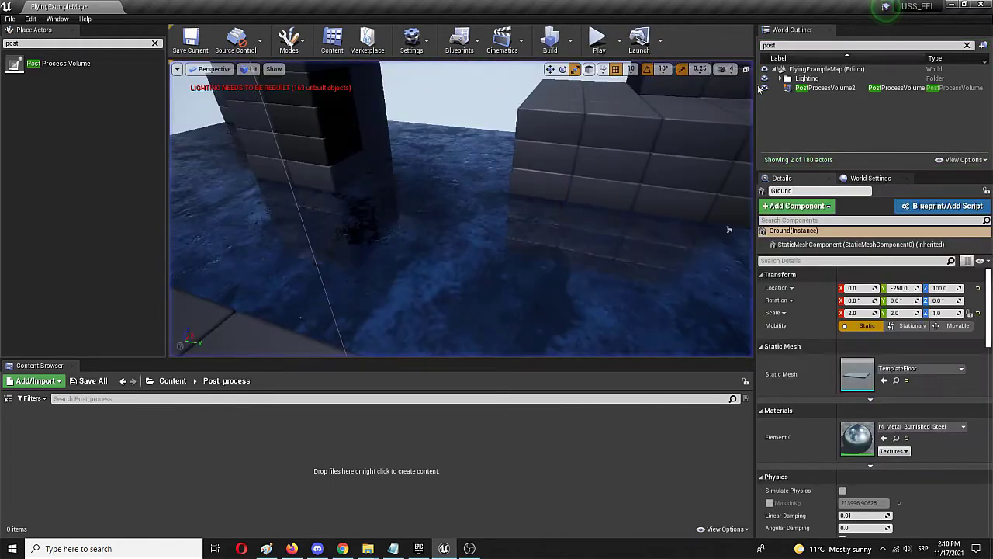
# Reselect the post process volume, collapse the Lens groups above Lens Flares, and raise the flare Intensity to about 14.42.
pyautogui.click(825, 87)
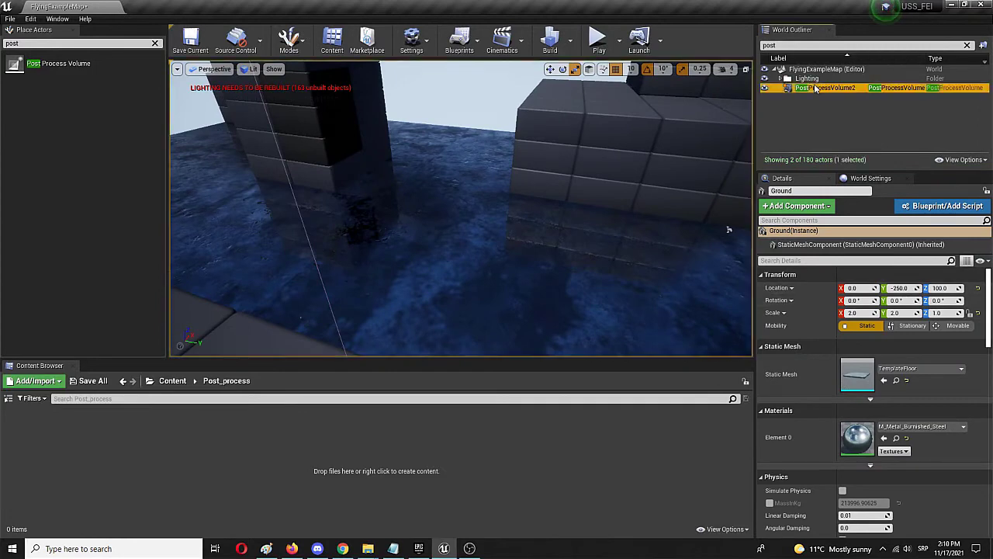
pyautogui.click(763, 257)
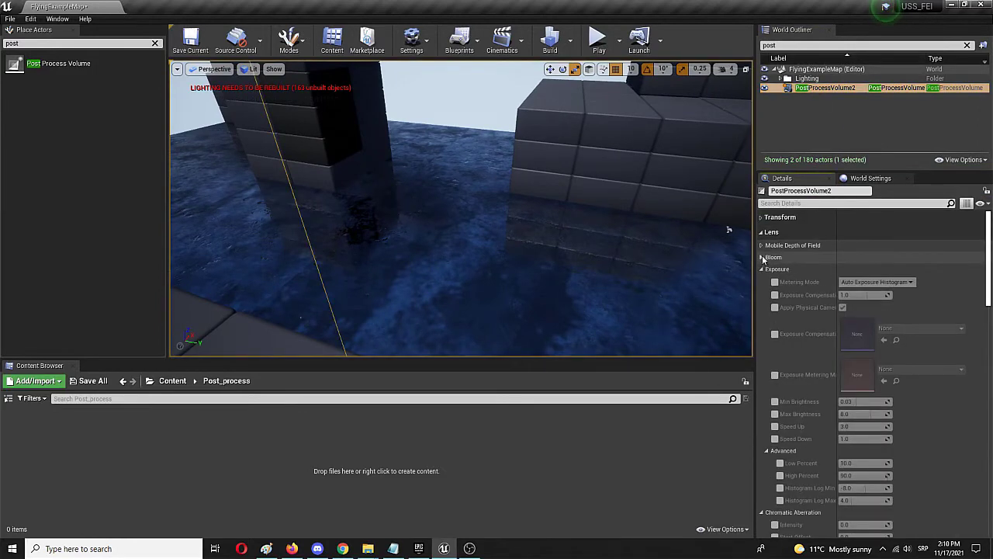
pyautogui.click(763, 233)
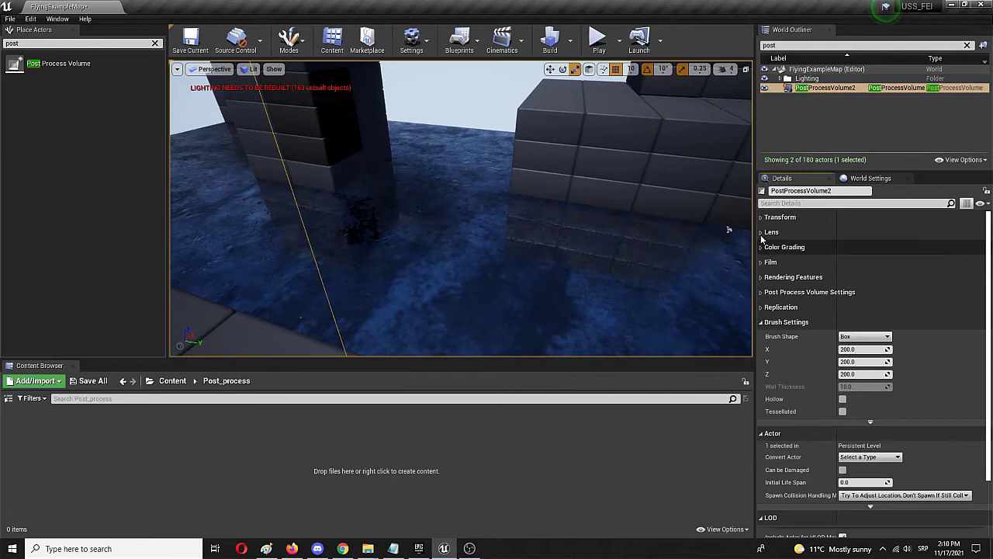
pyautogui.click(763, 232)
pyautogui.click(766, 268)
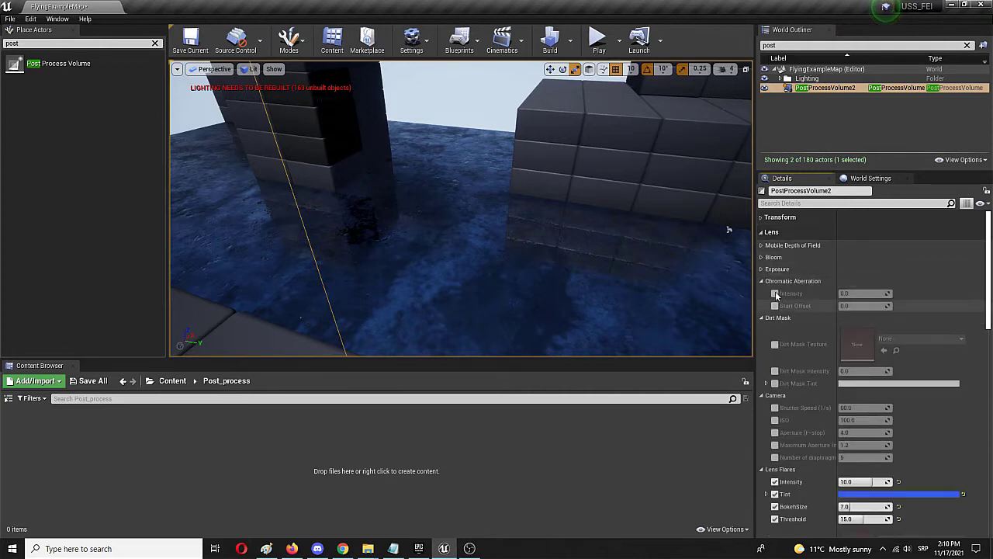
pyautogui.click(763, 280)
pyautogui.click(763, 292)
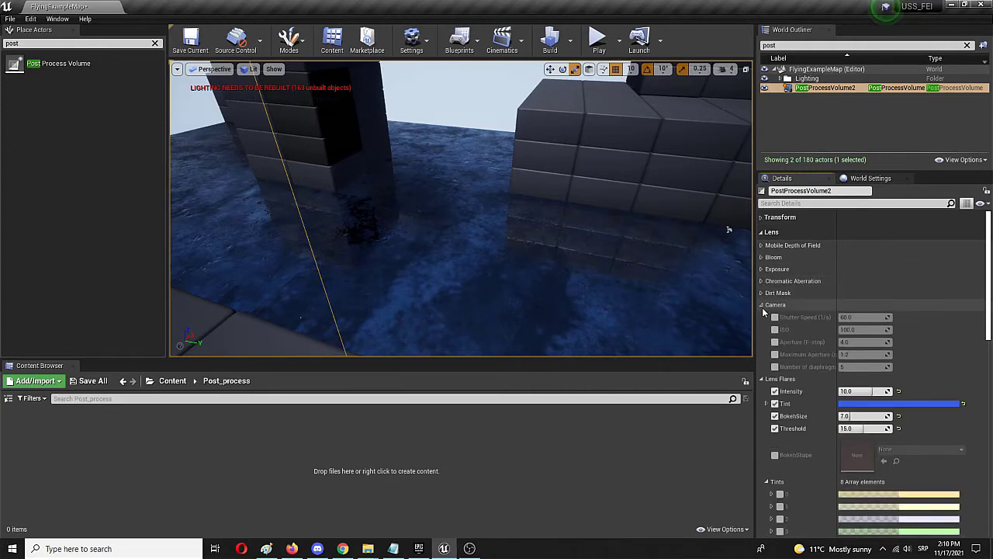
pyautogui.click(763, 305)
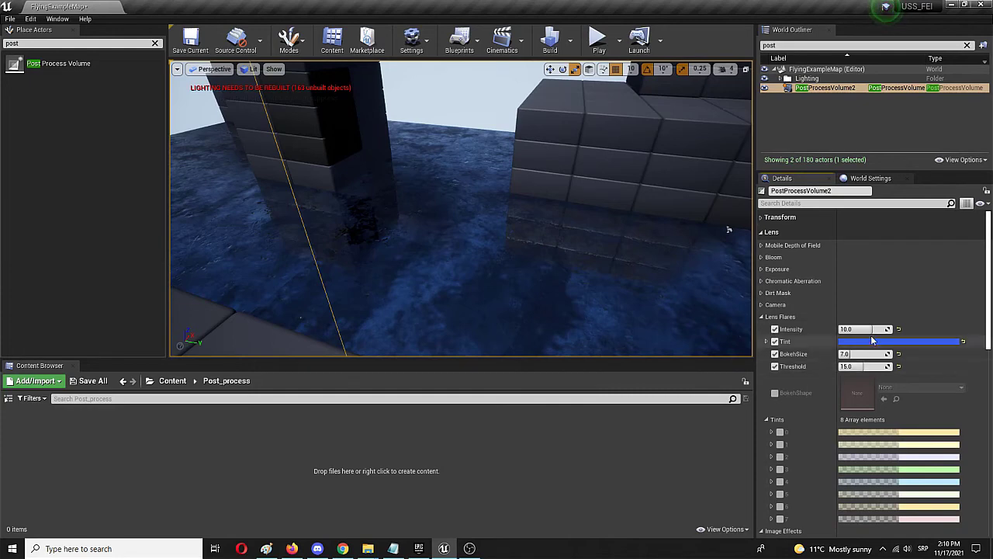
pyautogui.moveTo(858, 329); pyautogui.dragTo(881, 329)
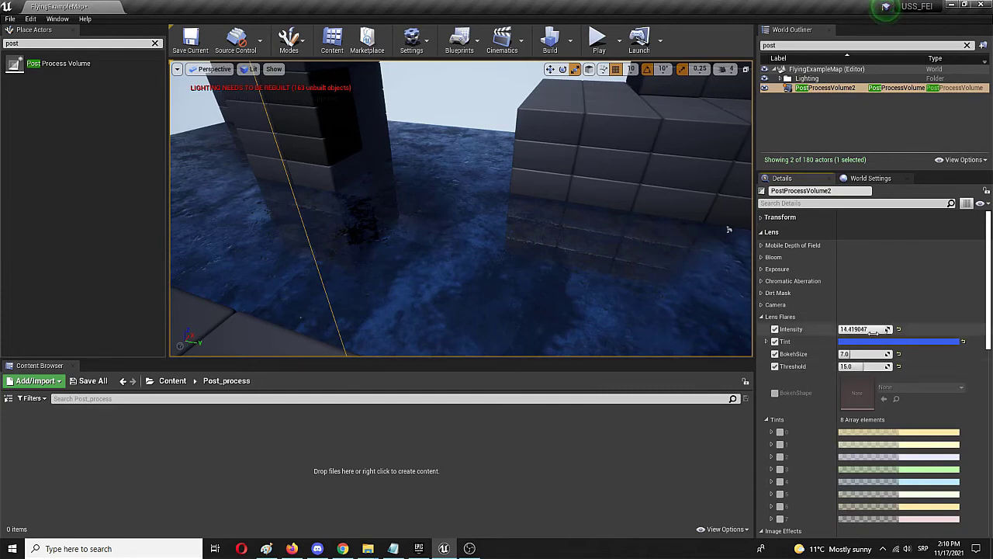
# Raise the lens flare BokehSize to about 15.53 and the Threshold to 27.76.
pyautogui.moveTo(854, 354)
pyautogui.mouseDown()
pyautogui.moveTo(877, 354)
pyautogui.moveTo(868, 367)
pyautogui.mouseUp()
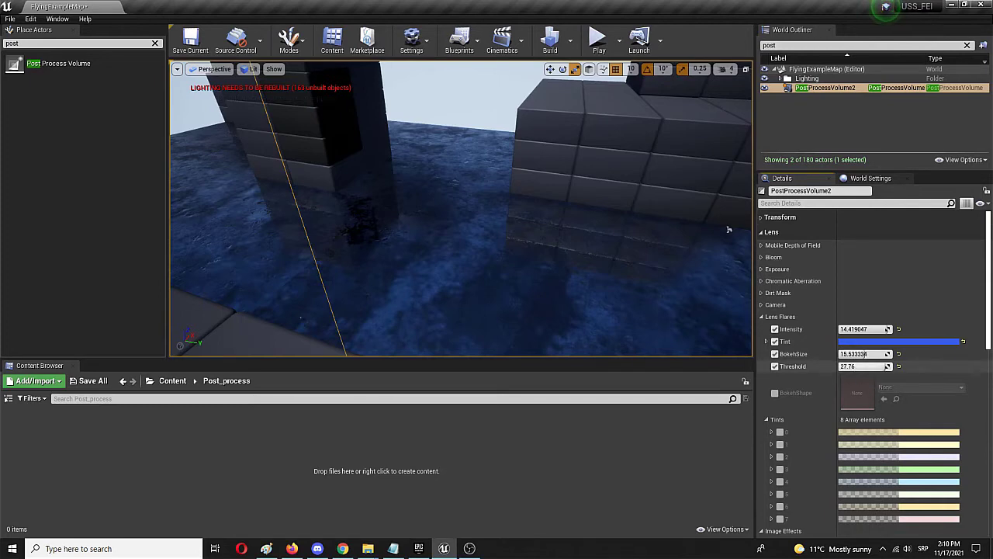
# Play the level, fly the ship around the blocks to examine the adjusted lens flares, and end the play session.
pyautogui.click(600, 39)
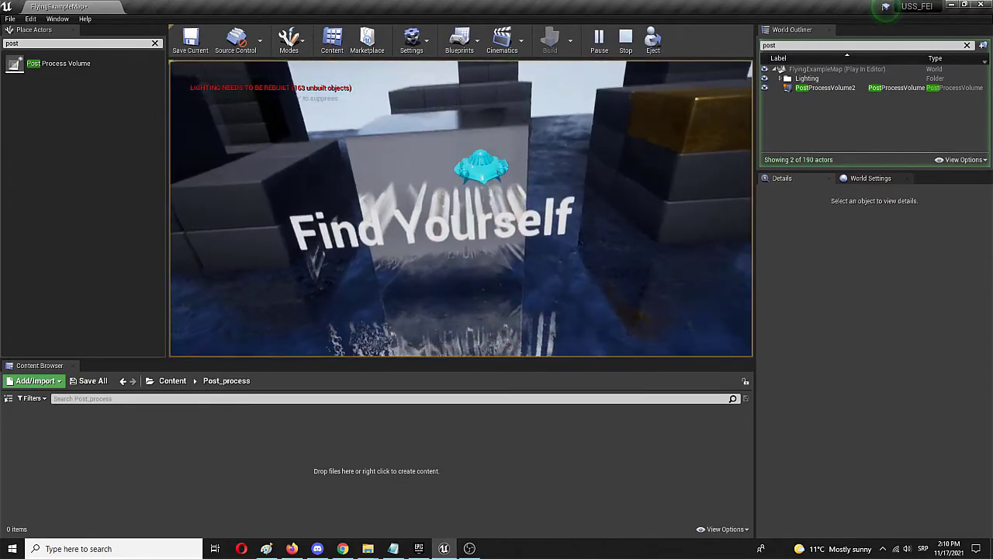
pyautogui.press('s')
pyautogui.press('d')
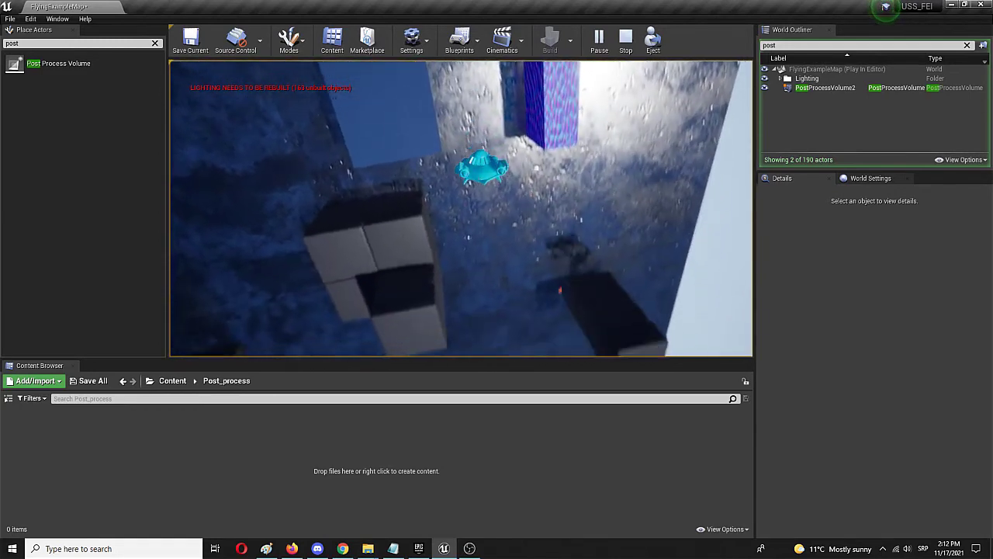
pyautogui.press('Escape')
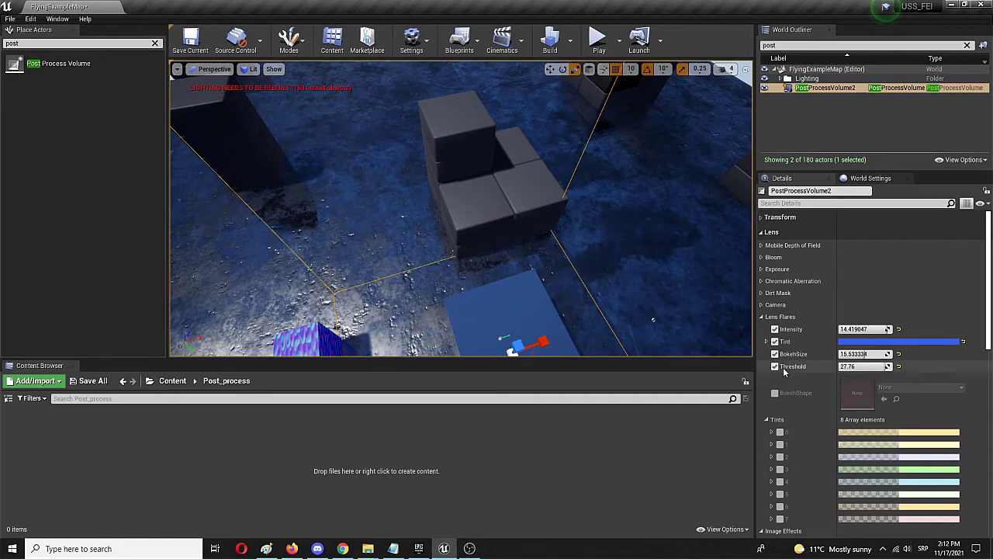
# Collapse the Lens Flares and Image Effects groups in the post process volume's Lens settings.
pyautogui.click(762, 318)
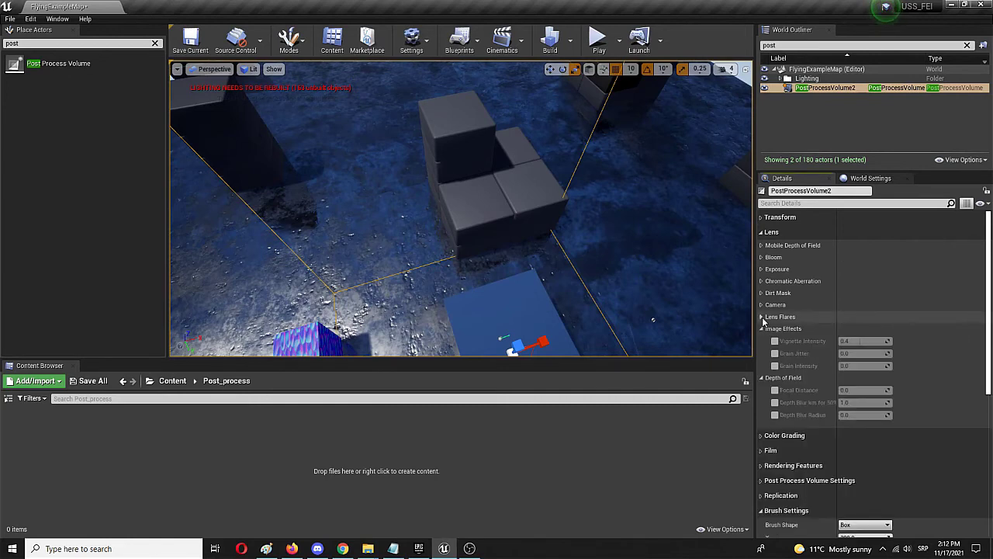
pyautogui.click(763, 329)
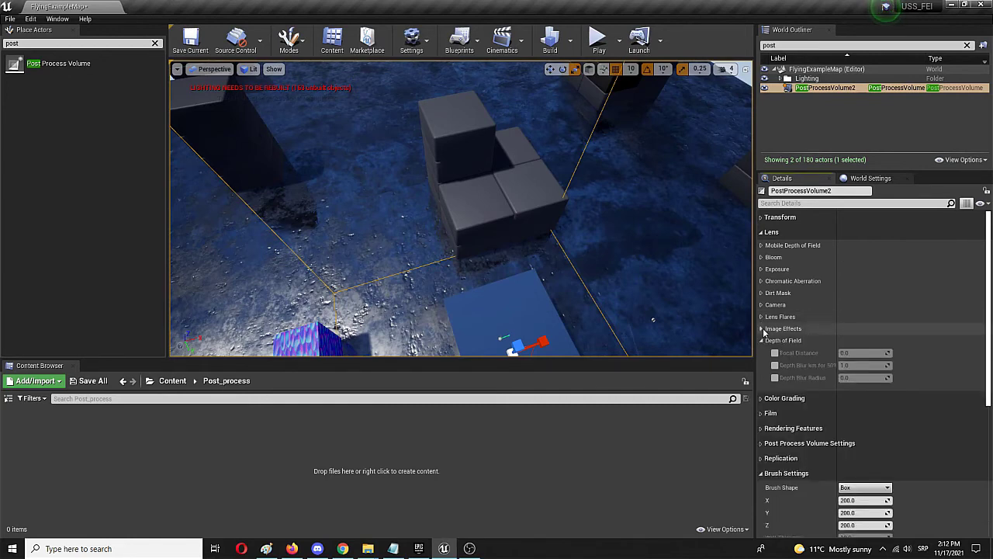